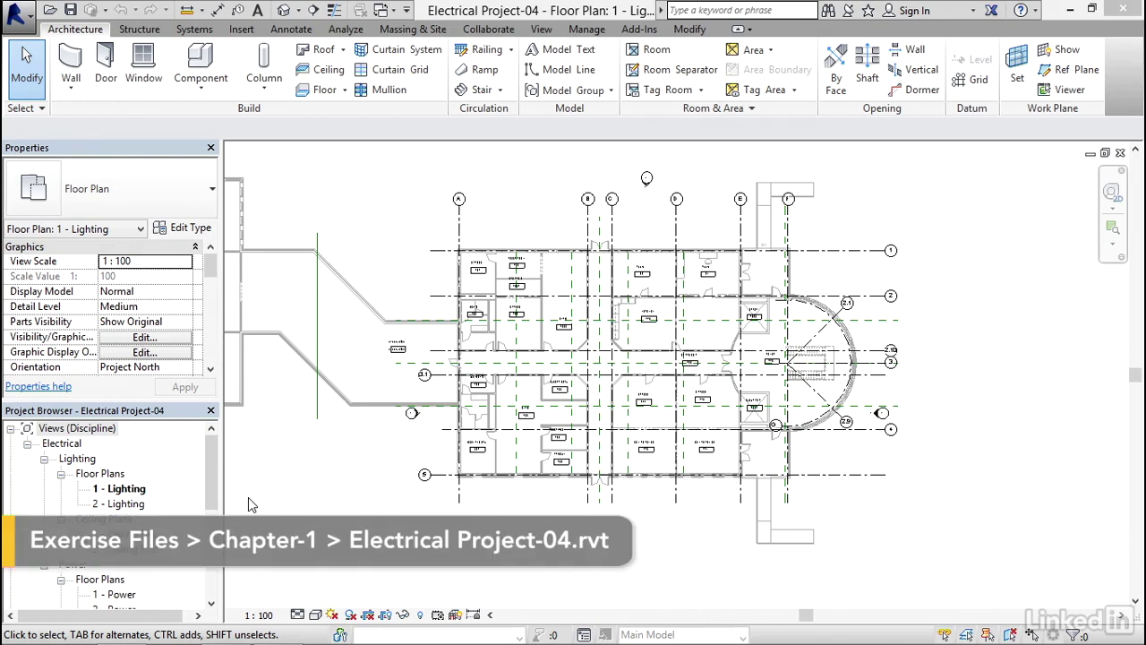
- Look over the 1 - Lighting floor plan, including the building's south side and the elevation marker below it
{"action": "middle_click_drag", "start_coordinate": [383, 475], "coordinate": [401, 469]}
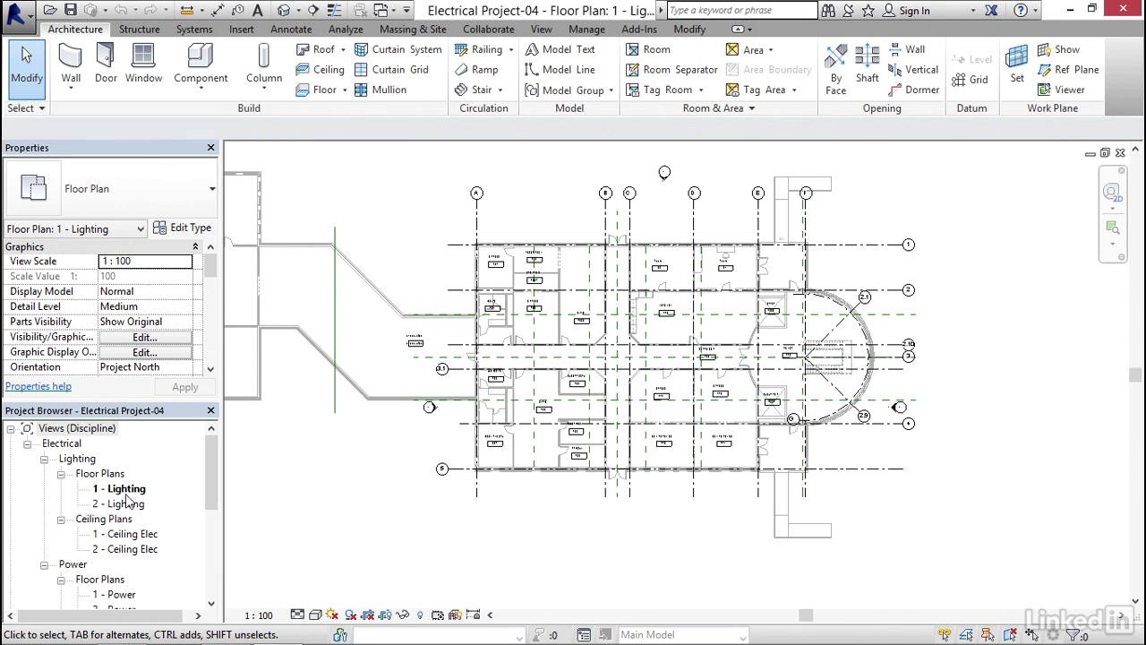
{"action": "middle_click_drag", "start_coordinate": [357, 442], "coordinate": [415, 431]}
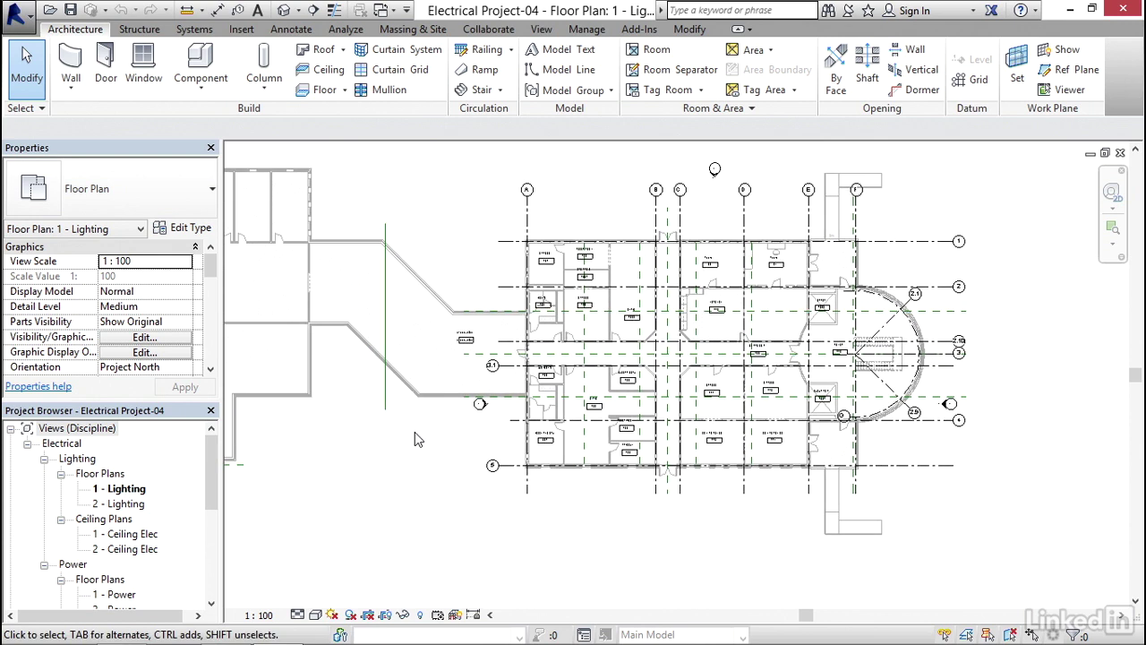
{"action": "scroll", "coordinate": [414, 430], "scroll_direction": "down", "scroll_amount": 2}
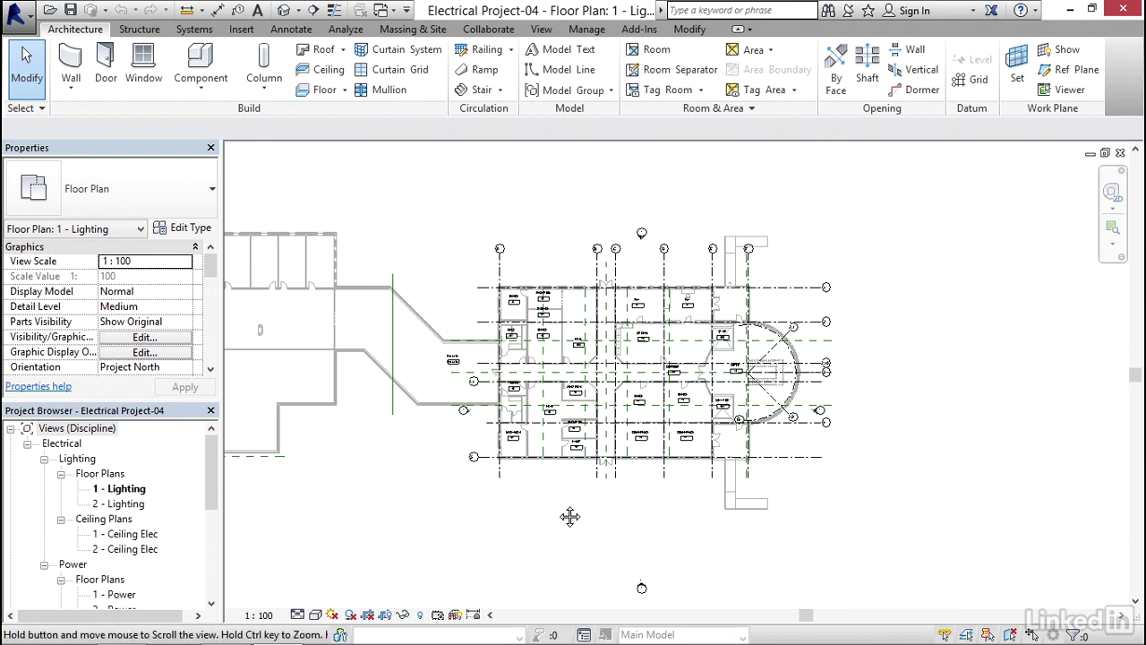
{"action": "middle_click_drag", "start_coordinate": [568, 516], "coordinate": [580, 454]}
{"action": "scroll", "coordinate": [574, 448], "scroll_direction": "up", "scroll_amount": 2}
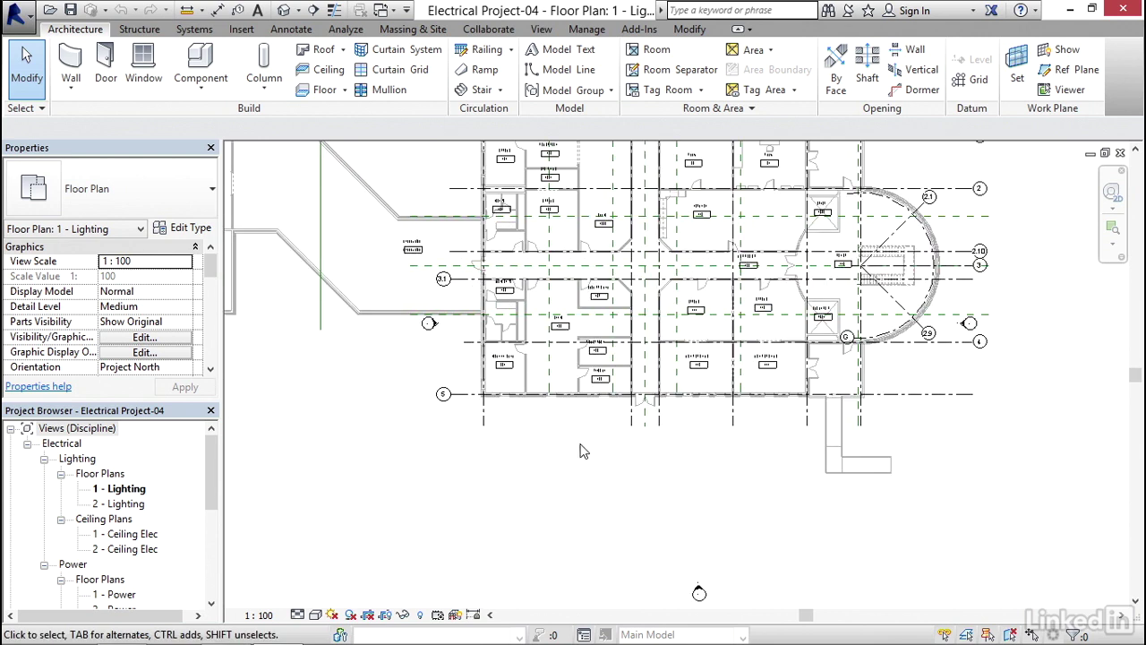
{"action": "middle_click_drag", "start_coordinate": [692, 451], "coordinate": [685, 497]}
{"action": "scroll", "coordinate": [557, 310], "scroll_direction": "down", "scroll_amount": 2}
{"action": "middle_click_drag", "start_coordinate": [626, 421], "coordinate": [680, 358]}
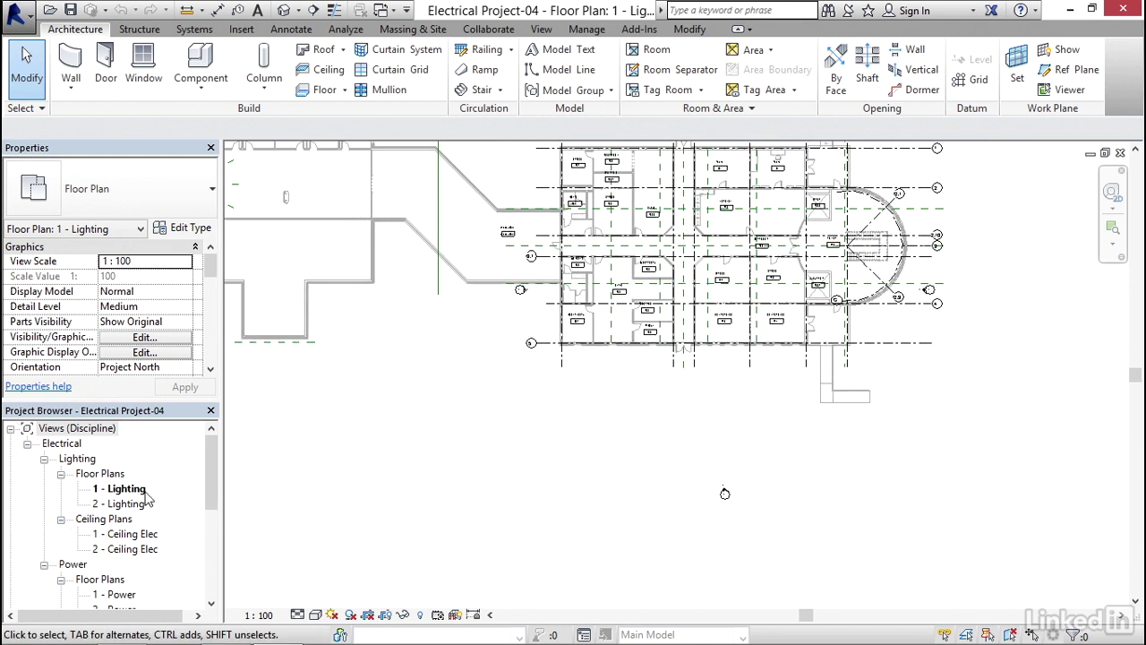
- Open the South - Elec elevation from its marker below the building in the floor plan
{"action": "left_click_drag", "start_coordinate": [213, 469], "coordinate": [212, 540]}
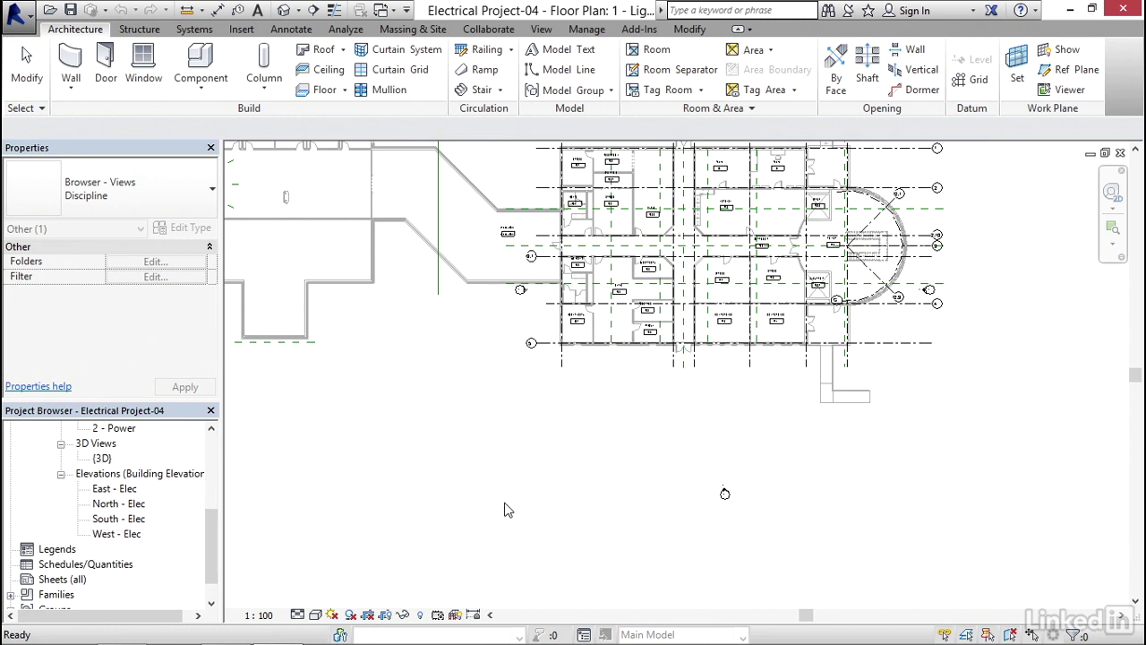
{"action": "middle_click_drag", "start_coordinate": [613, 523], "coordinate": [463, 451]}
{"action": "scroll", "coordinate": [584, 423], "scroll_direction": "up", "scroll_amount": 8}
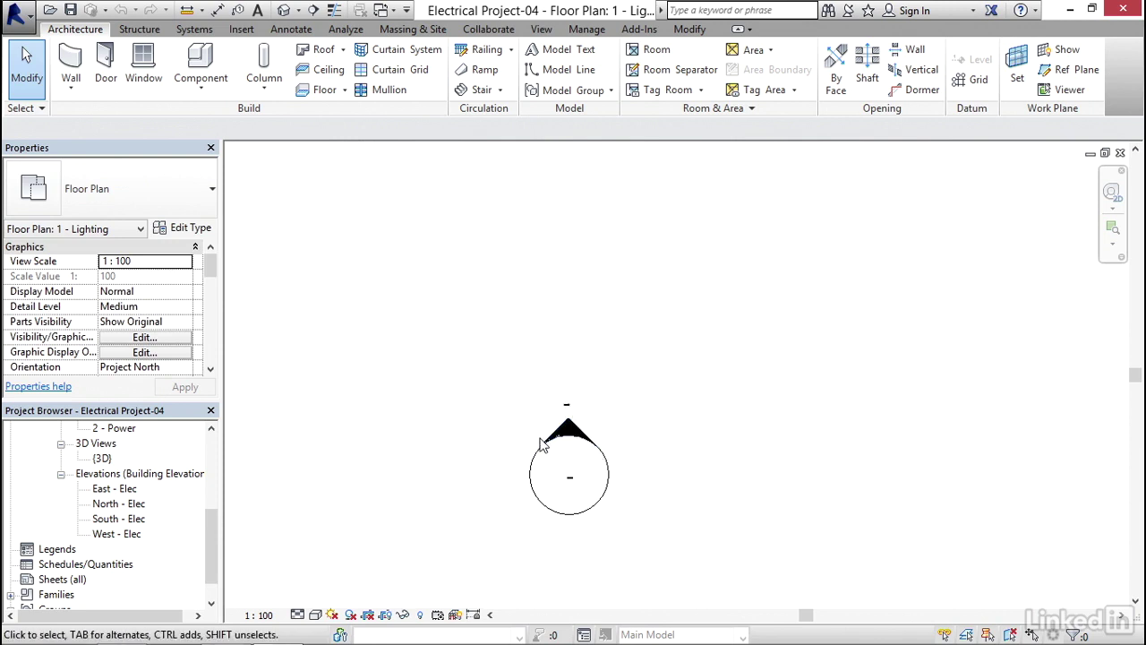
{"action": "double_click", "coordinate": [570, 432]}
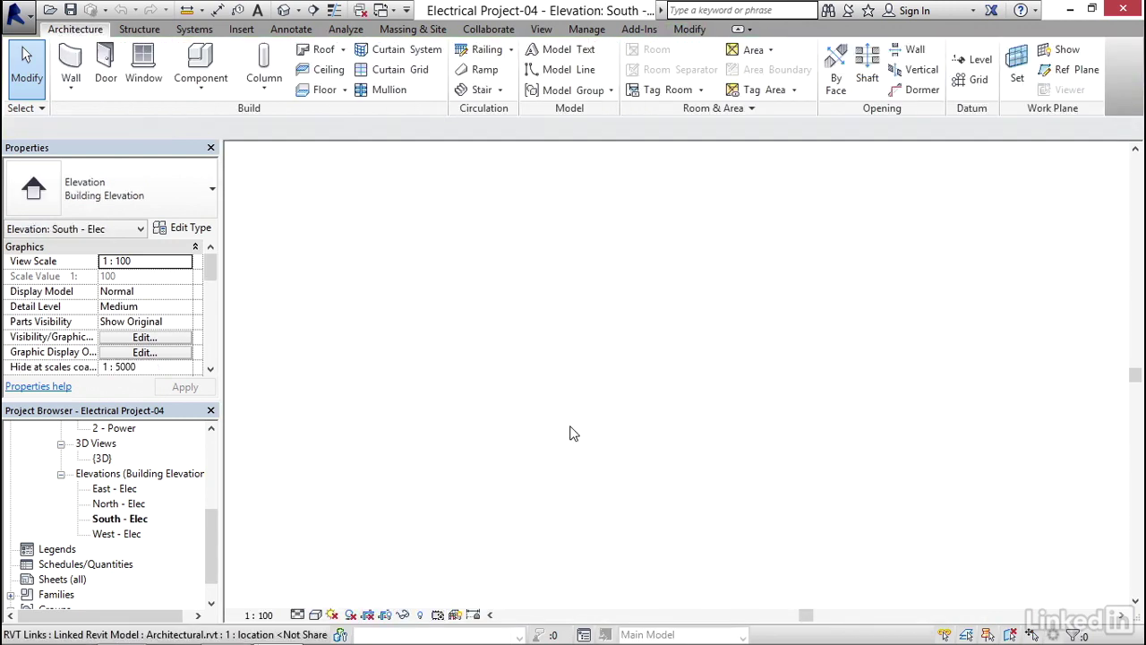
- Examine the level lines of the host project and both linked models at the right end of the South - Elec elevation
{"action": "middle_click_drag", "start_coordinate": [693, 537], "coordinate": [651, 522]}
{"action": "middle_click_drag", "start_coordinate": [783, 527], "coordinate": [474, 499]}
{"action": "scroll", "coordinate": [703, 458], "scroll_direction": "up", "scroll_amount": 5}
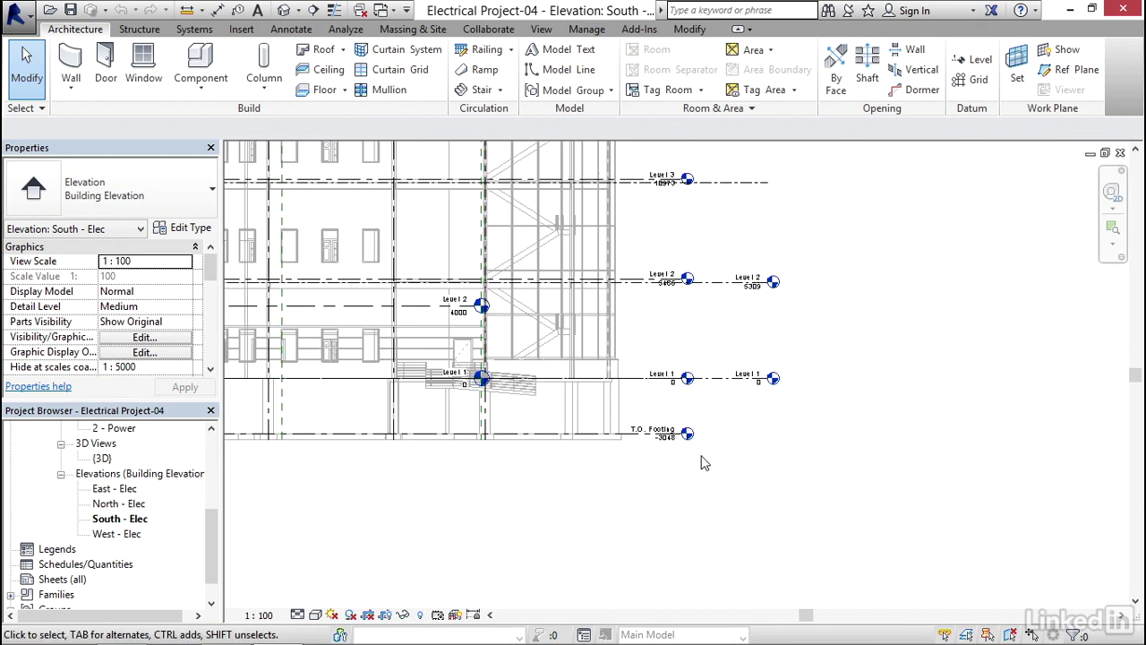
{"action": "mouse_move", "coordinate": [750, 451]}
{"action": "middle_mouse_down"}
{"action": "mouse_move", "coordinate": [757, 442]}
{"action": "mouse_move", "coordinate": [741, 477]}
{"action": "middle_mouse_up"}
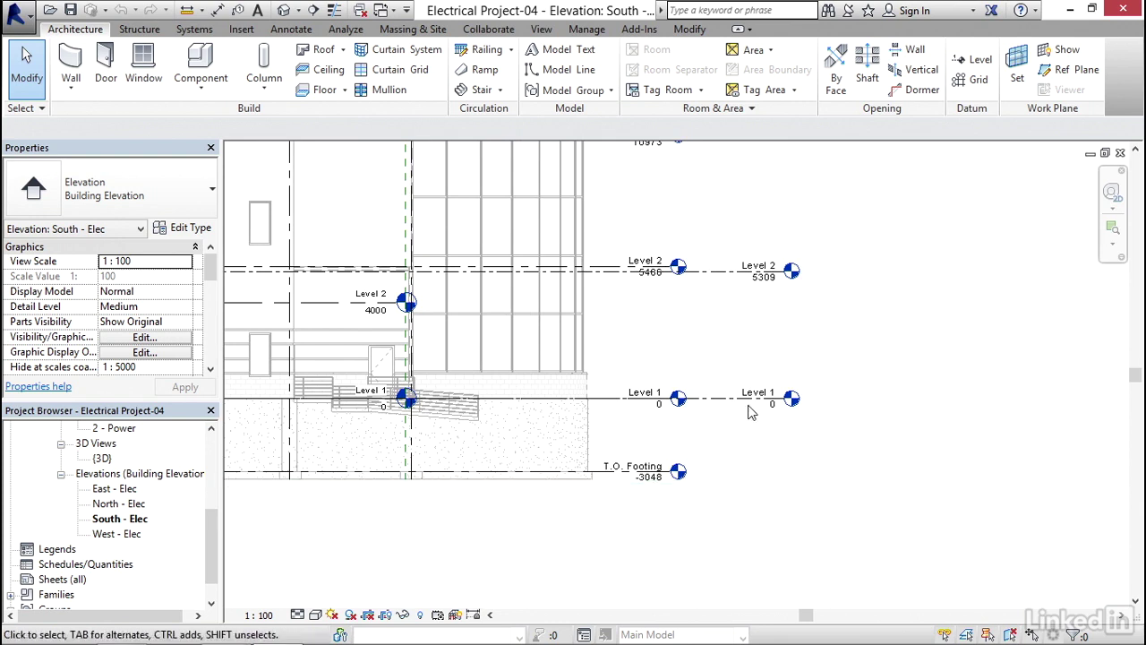
{"action": "scroll", "coordinate": [545, 344], "scroll_direction": "down", "scroll_amount": 3}
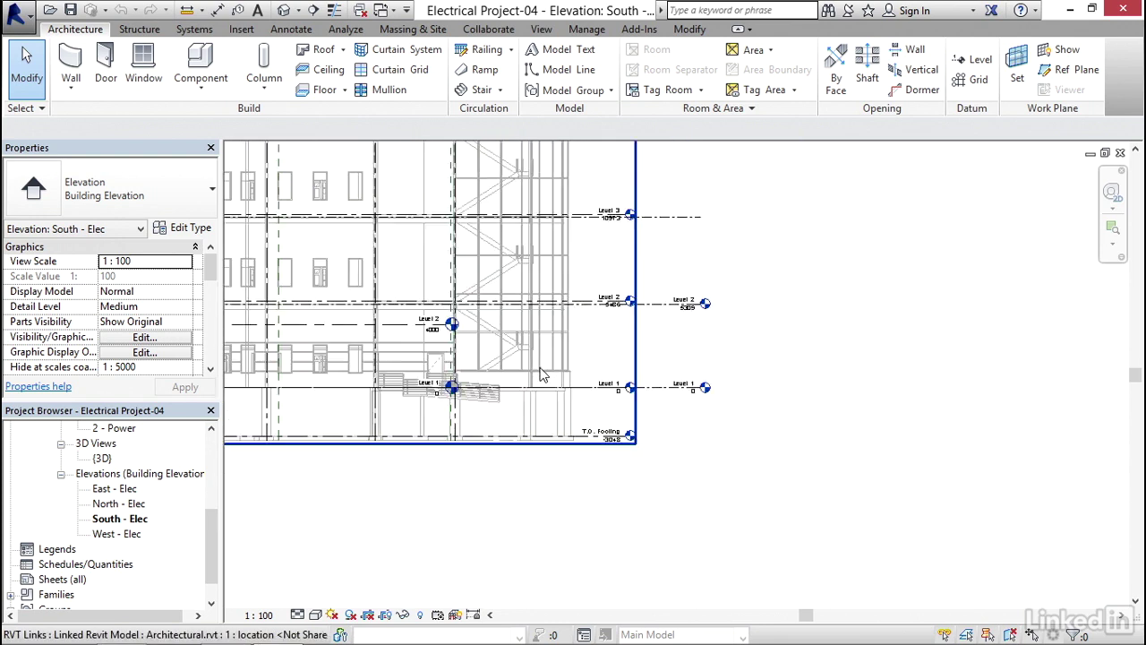
{"action": "middle_click_drag", "start_coordinate": [545, 340], "coordinate": [621, 448]}
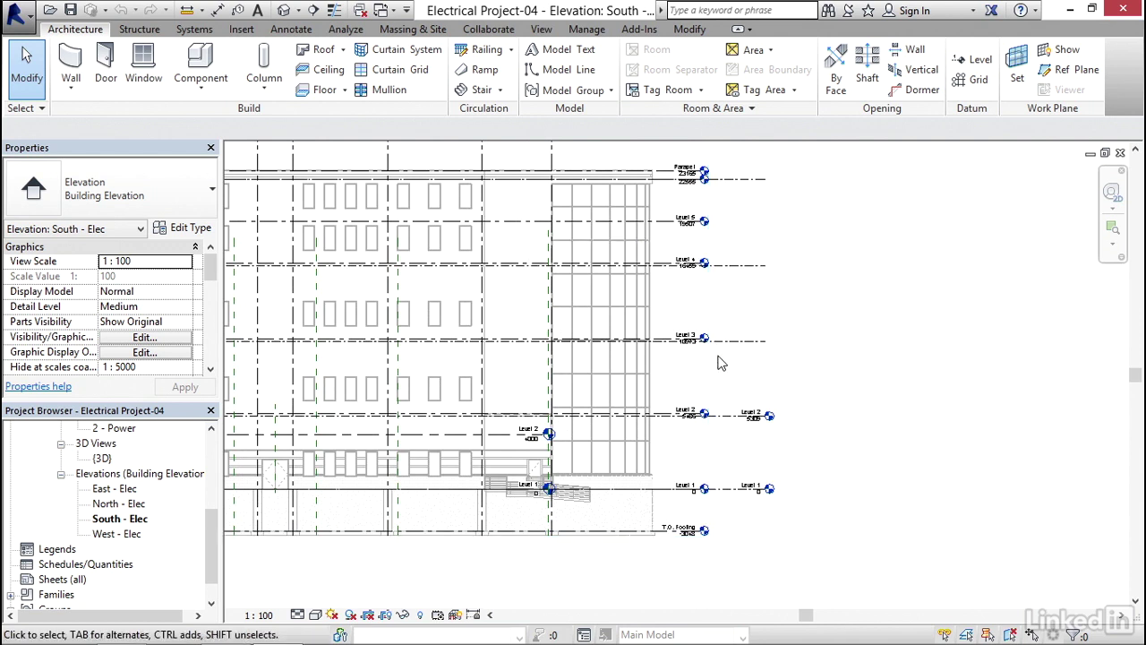
{"action": "scroll", "coordinate": [722, 361], "scroll_direction": "up", "scroll_amount": 2}
{"action": "middle_click_drag", "start_coordinate": [704, 312], "coordinate": [525, 345]}
{"action": "scroll", "coordinate": [645, 328], "scroll_direction": "up", "scroll_amount": 1}
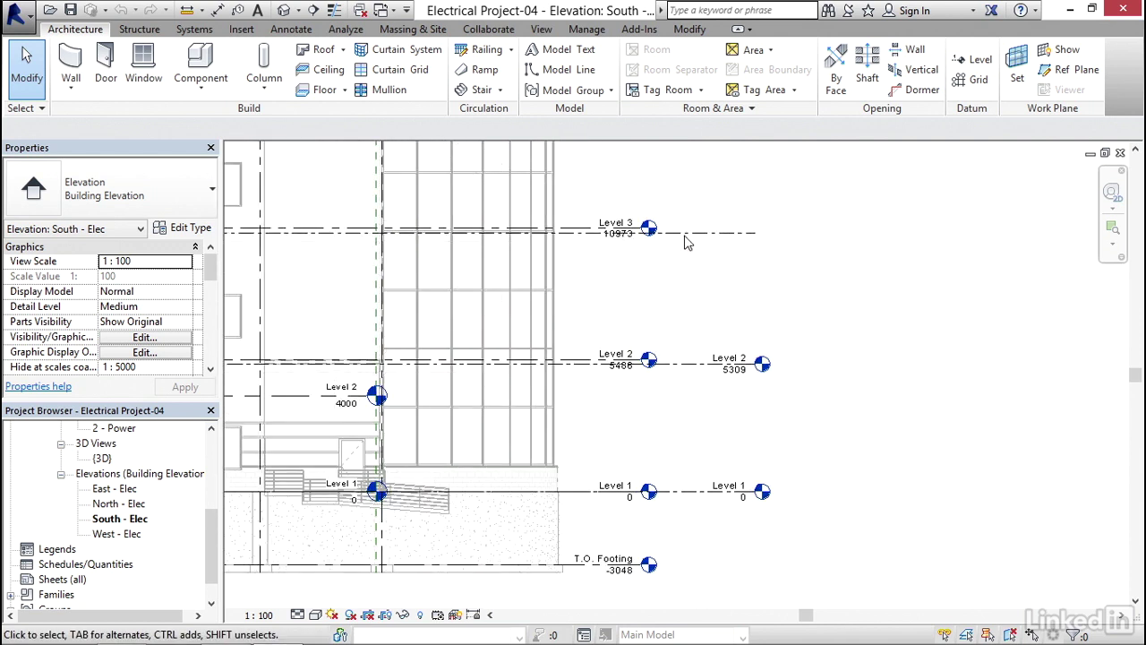
{"action": "middle_click_drag", "start_coordinate": [607, 341], "coordinate": [704, 330]}
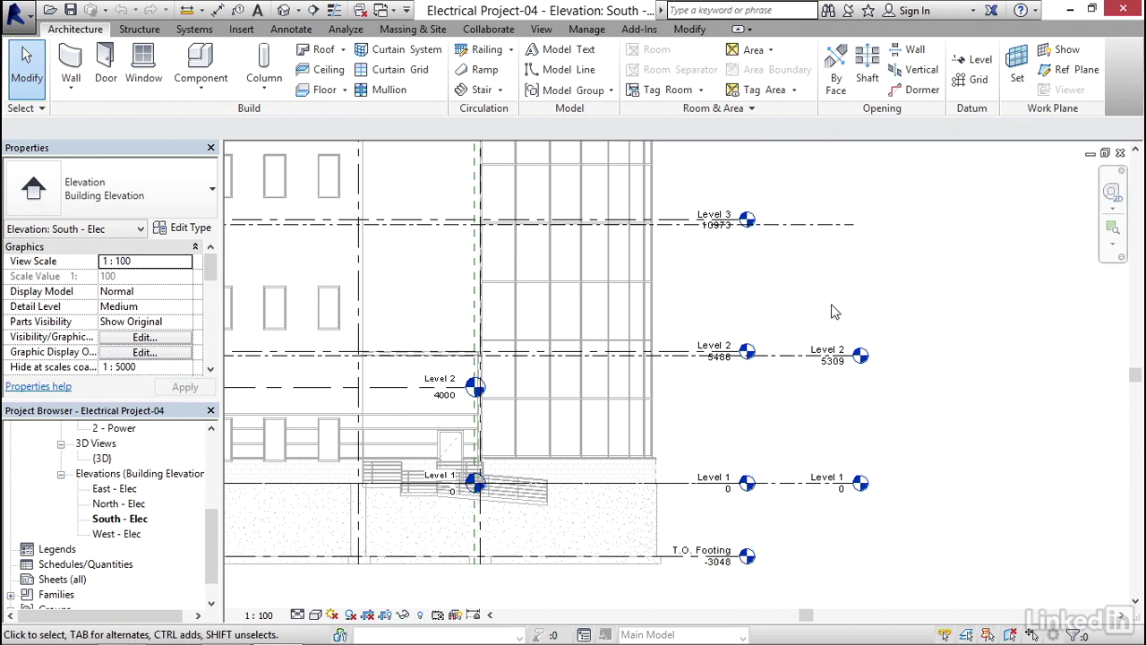
- Open the visibility/graphic overrides of the South - Elec elevation and switch the Structural.rvt link's display settings to Custom
{"action": "key", "text": "v"}
{"action": "key", "text": "g"}
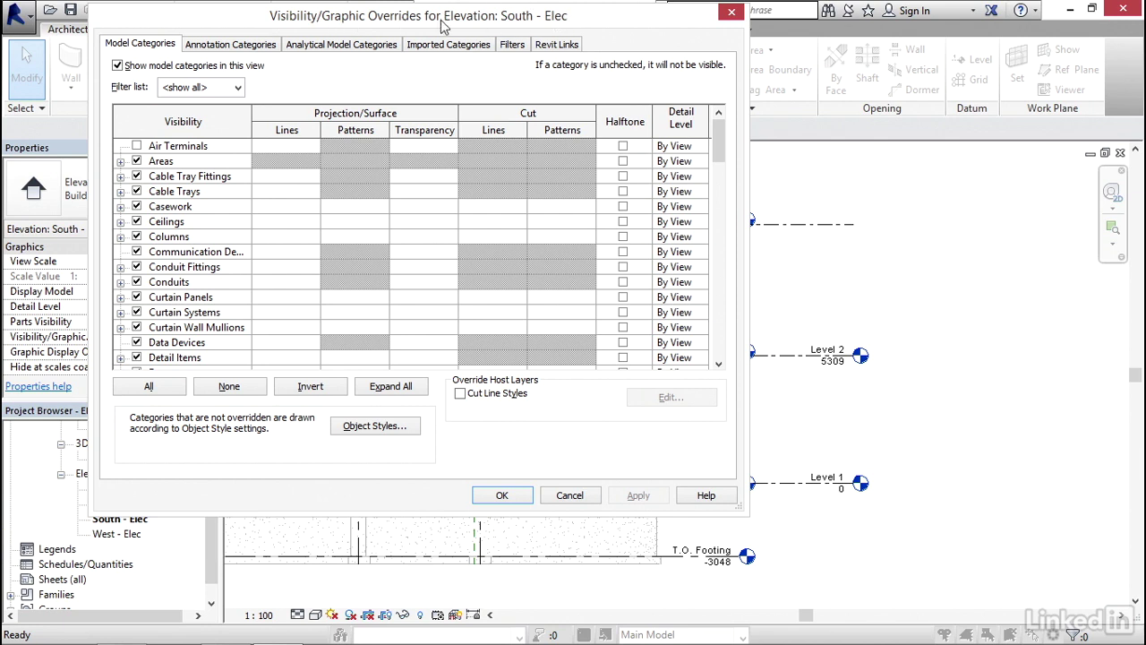
{"action": "left_click_drag", "start_coordinate": [480, 25], "coordinate": [658, 34]}
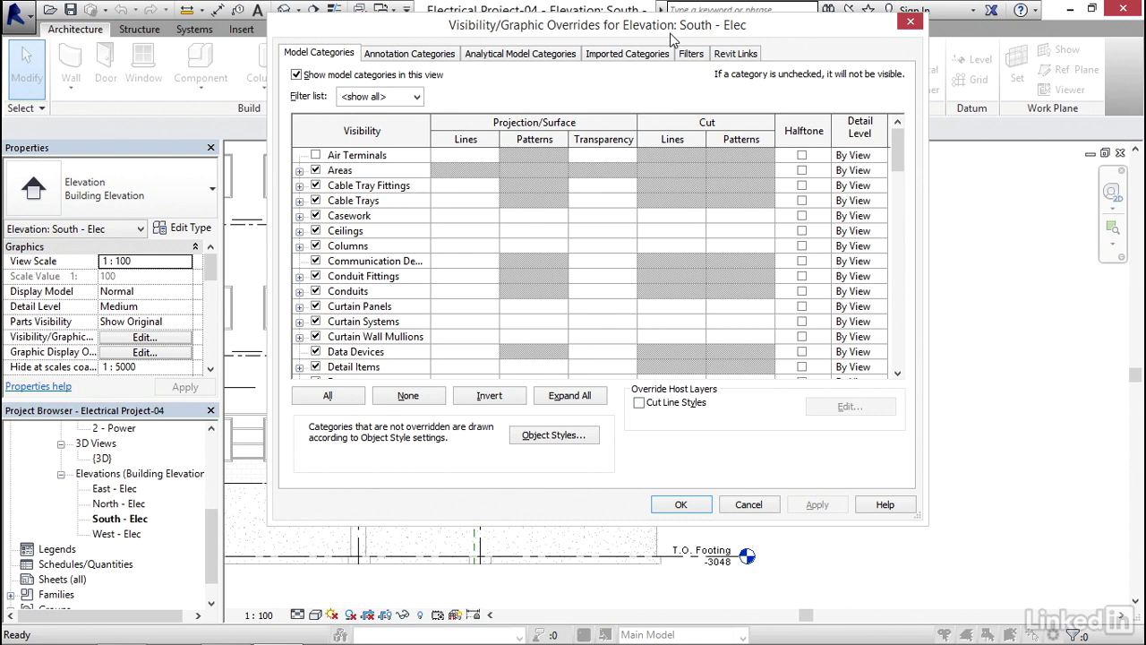
{"action": "left_click_drag", "start_coordinate": [664, 34], "coordinate": [629, 65]}
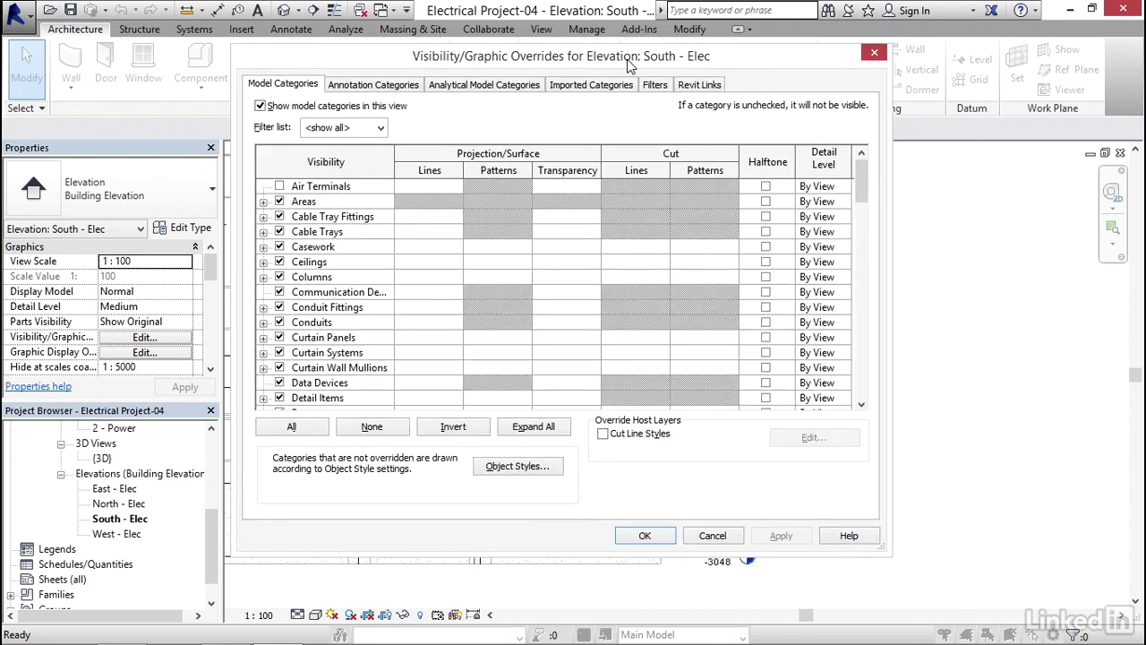
{"action": "left_click", "coordinate": [706, 86]}
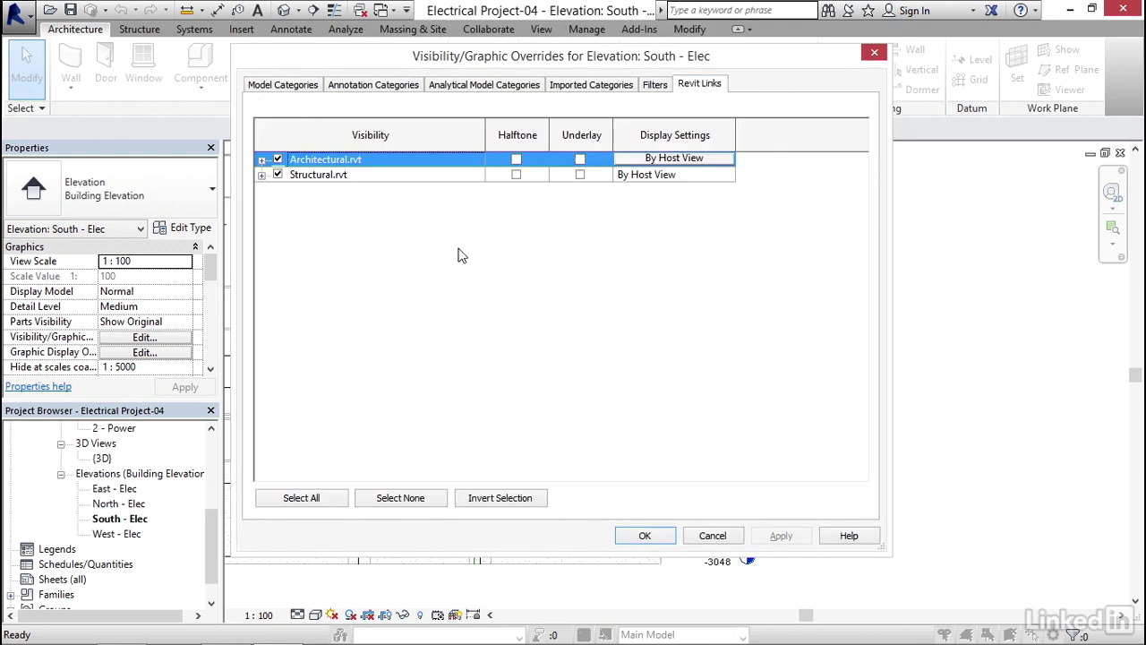
{"action": "left_click", "coordinate": [321, 177]}
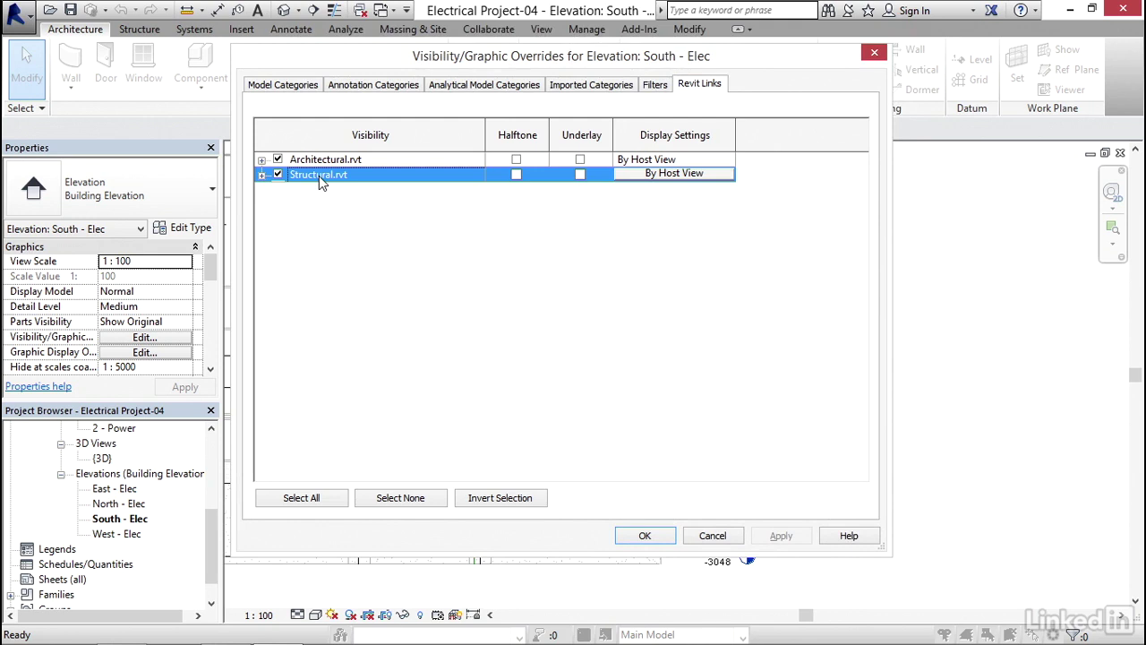
{"action": "left_click", "coordinate": [673, 174]}
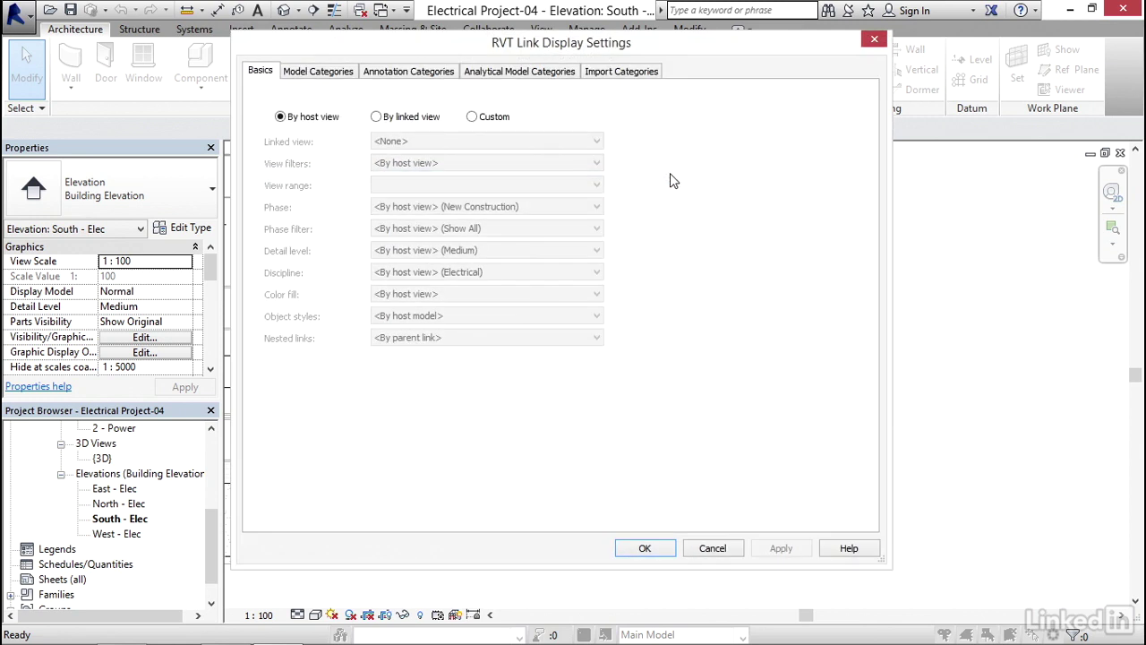
{"action": "left_click", "coordinate": [492, 118]}
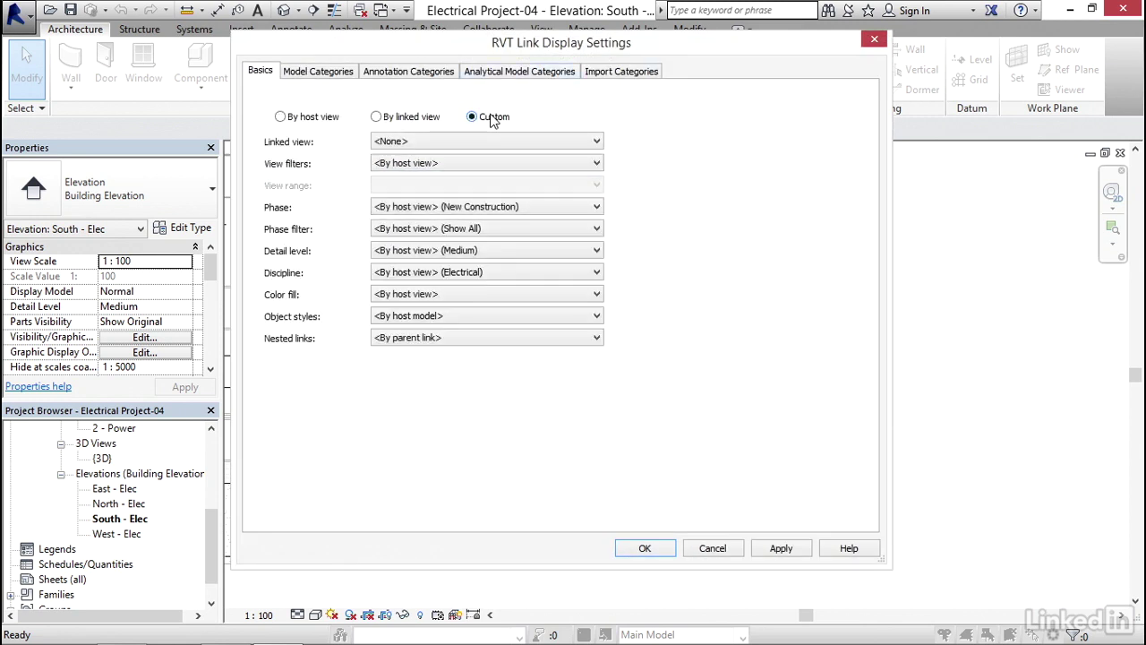
- Set the structural link's annotation categories to Custom, hide its Levels, and accept the overrides
{"action": "left_click", "coordinate": [415, 72]}
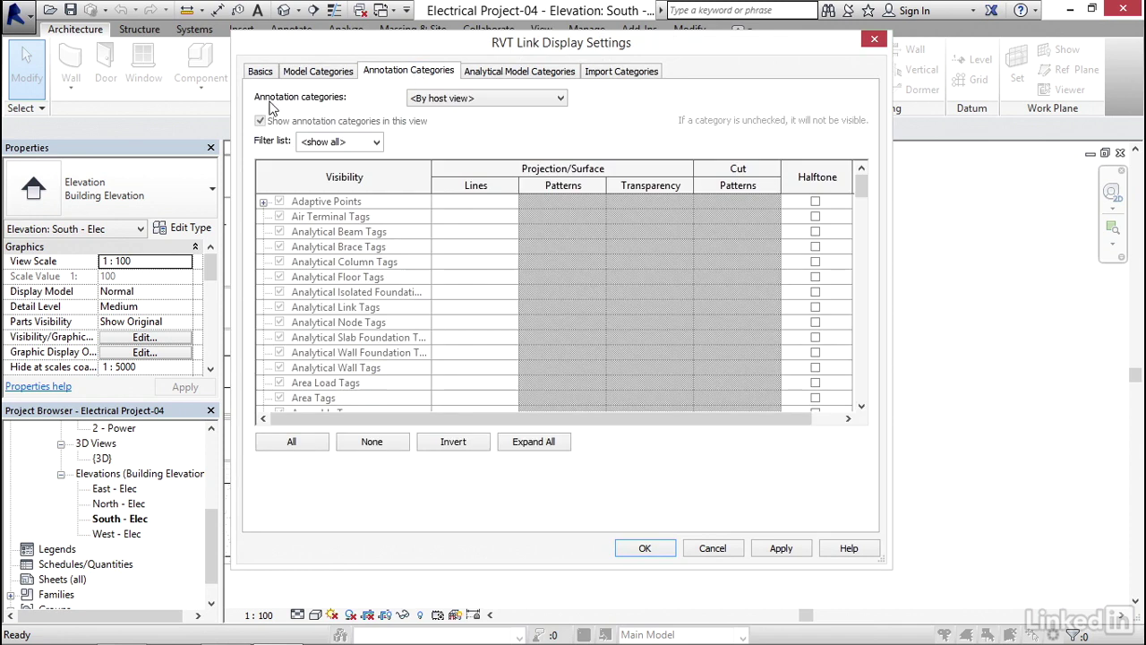
{"action": "left_click", "coordinate": [492, 102]}
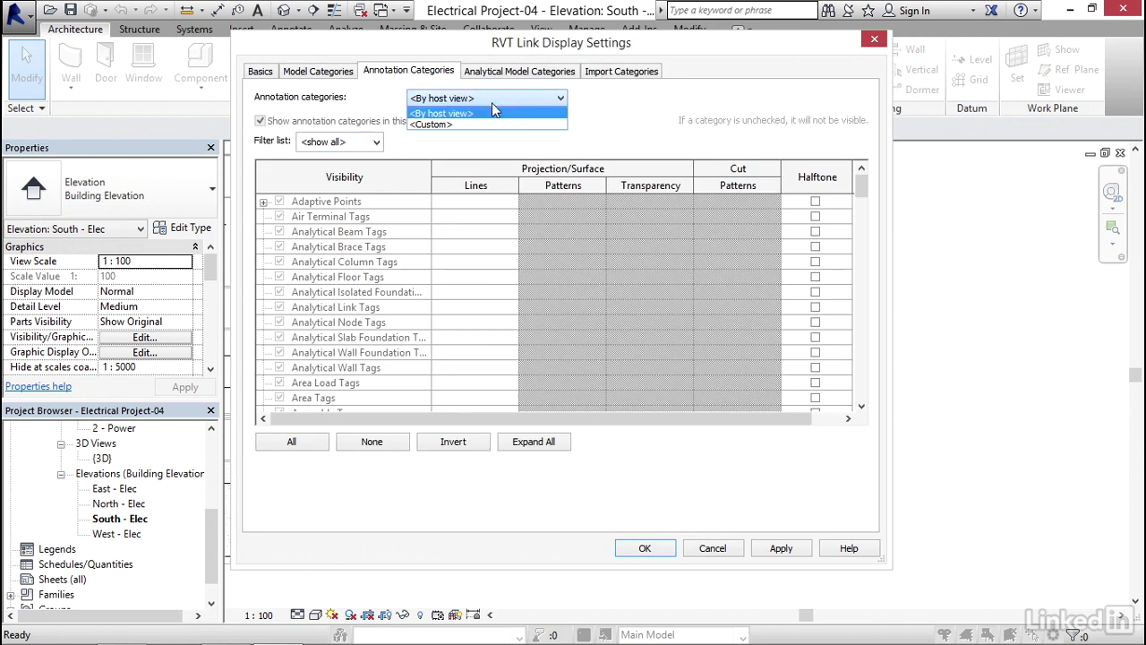
{"action": "left_click", "coordinate": [450, 121]}
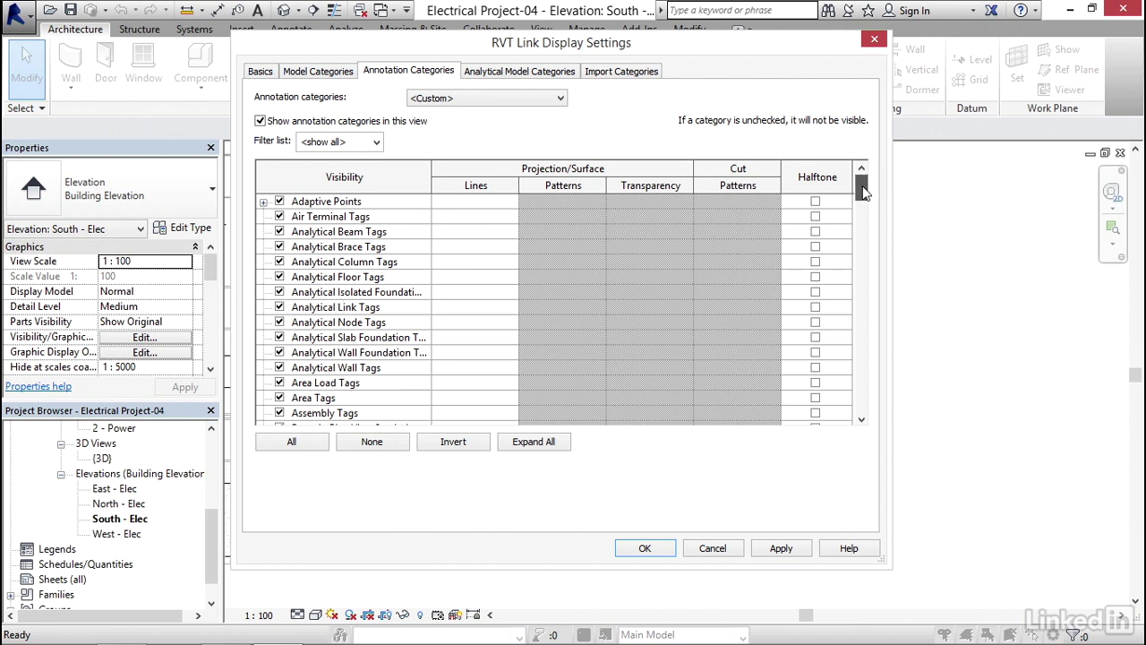
{"action": "left_click_drag", "start_coordinate": [863, 185], "coordinate": [880, 285]}
{"action": "left_click", "coordinate": [279, 231]}
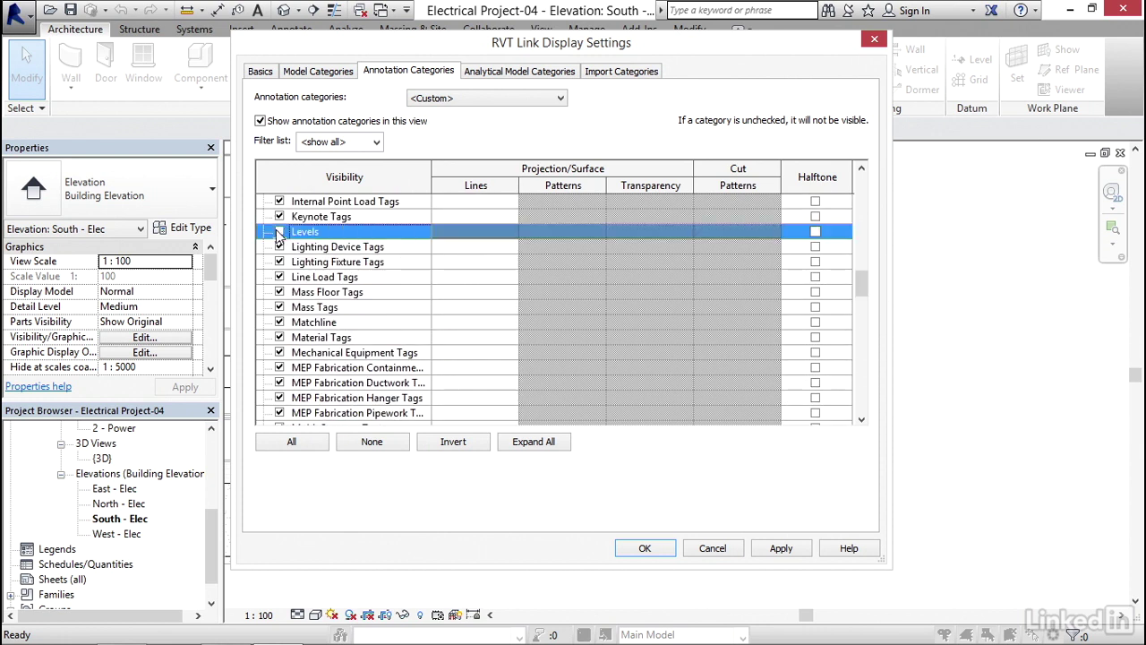
{"action": "left_click", "coordinate": [784, 548]}
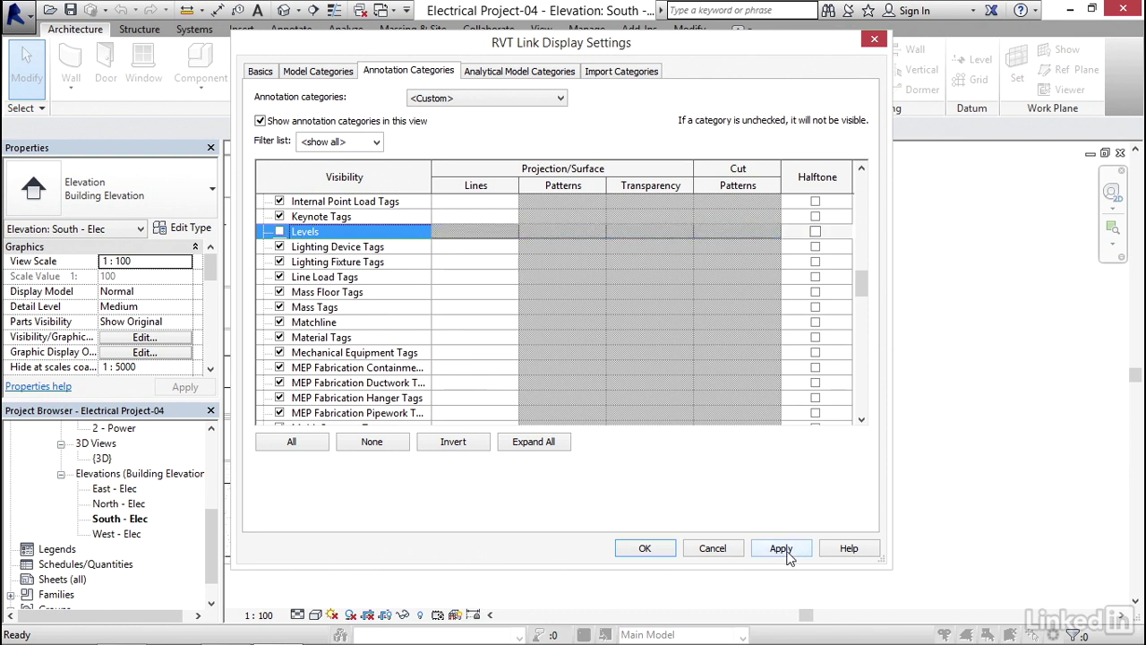
{"action": "left_click", "coordinate": [644, 547]}
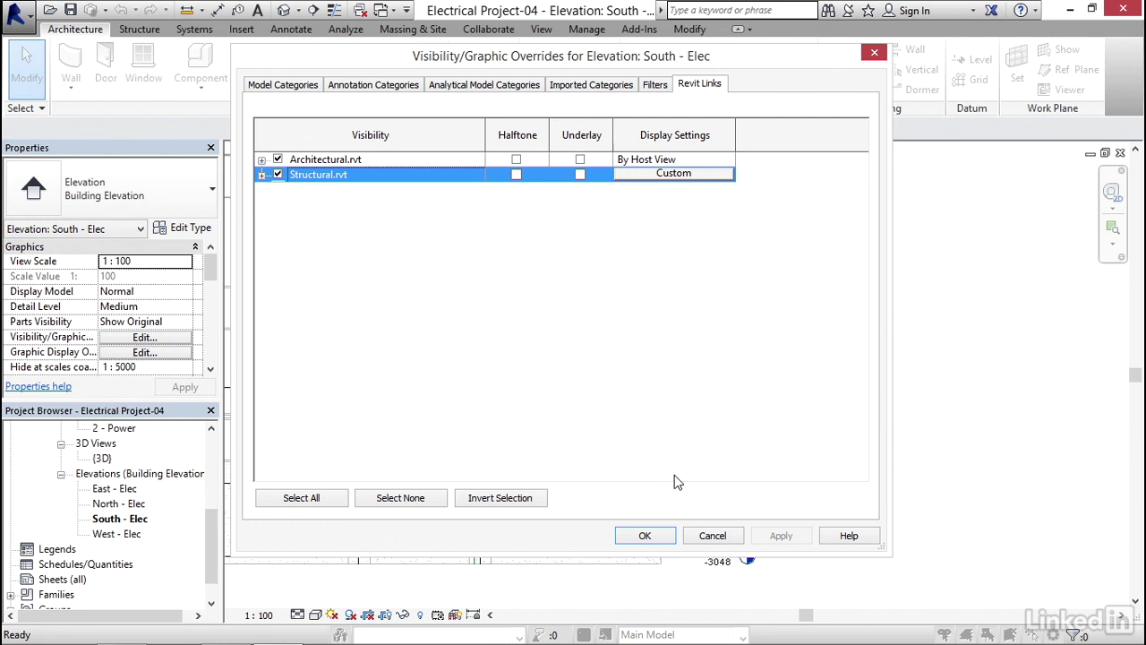
{"action": "left_click", "coordinate": [644, 536]}
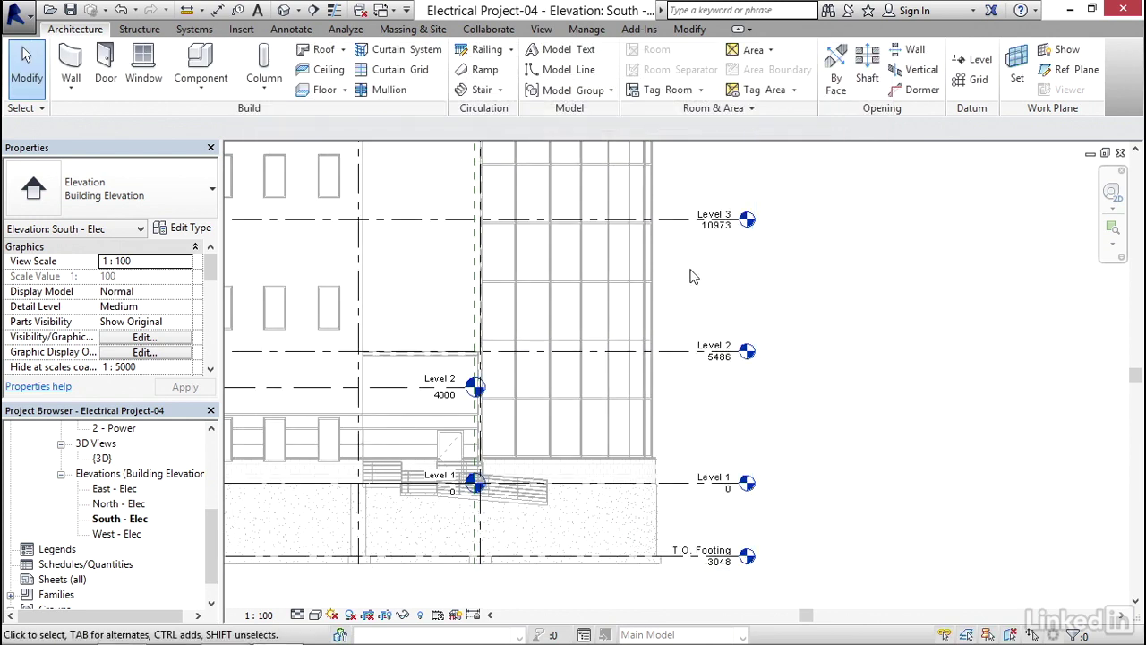
- Review the elevation's own model and annotation category overrides as far as the Levels category, leaving without changes
{"action": "key", "text": "v"}
{"action": "key", "text": "v"}
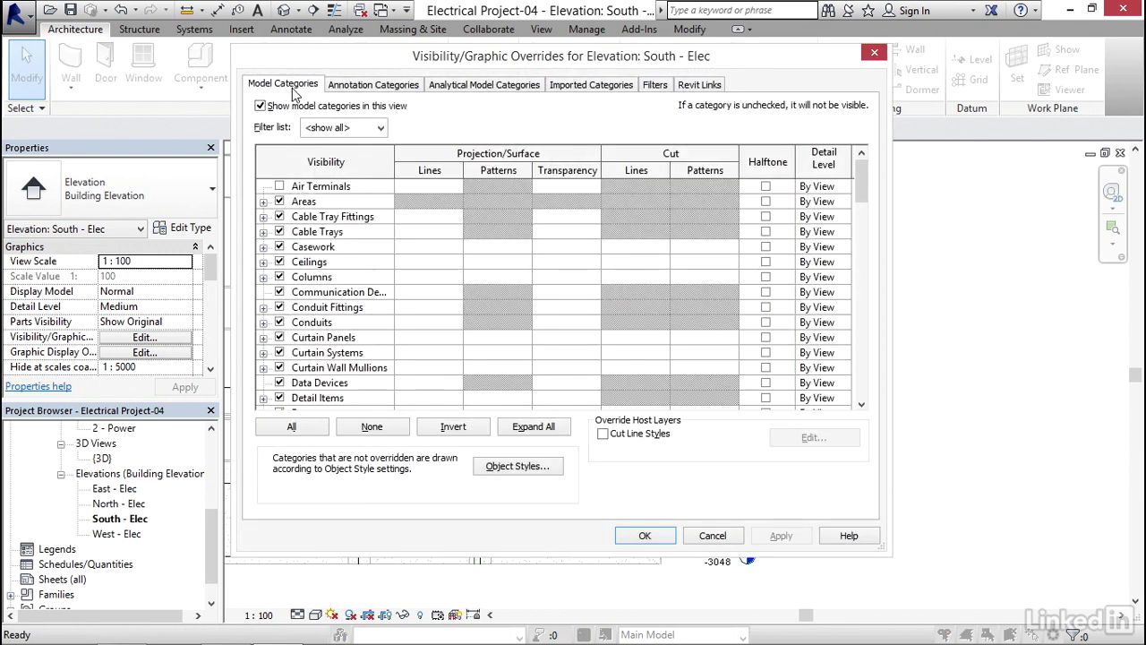
{"action": "left_click", "coordinate": [376, 85]}
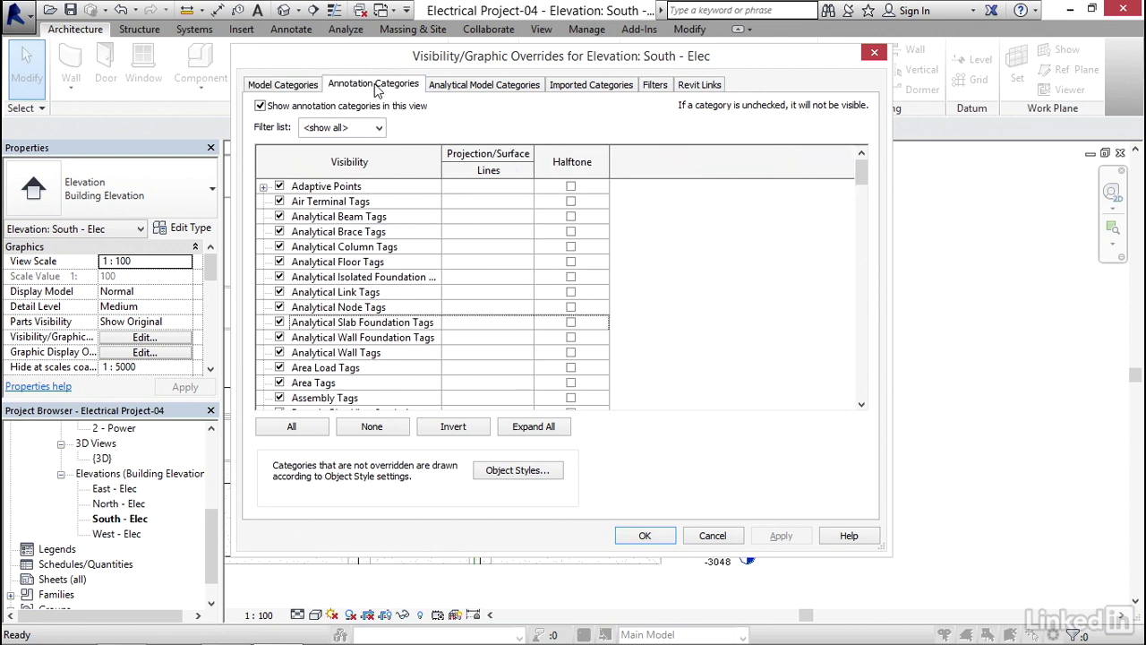
{"action": "left_click", "coordinate": [312, 86]}
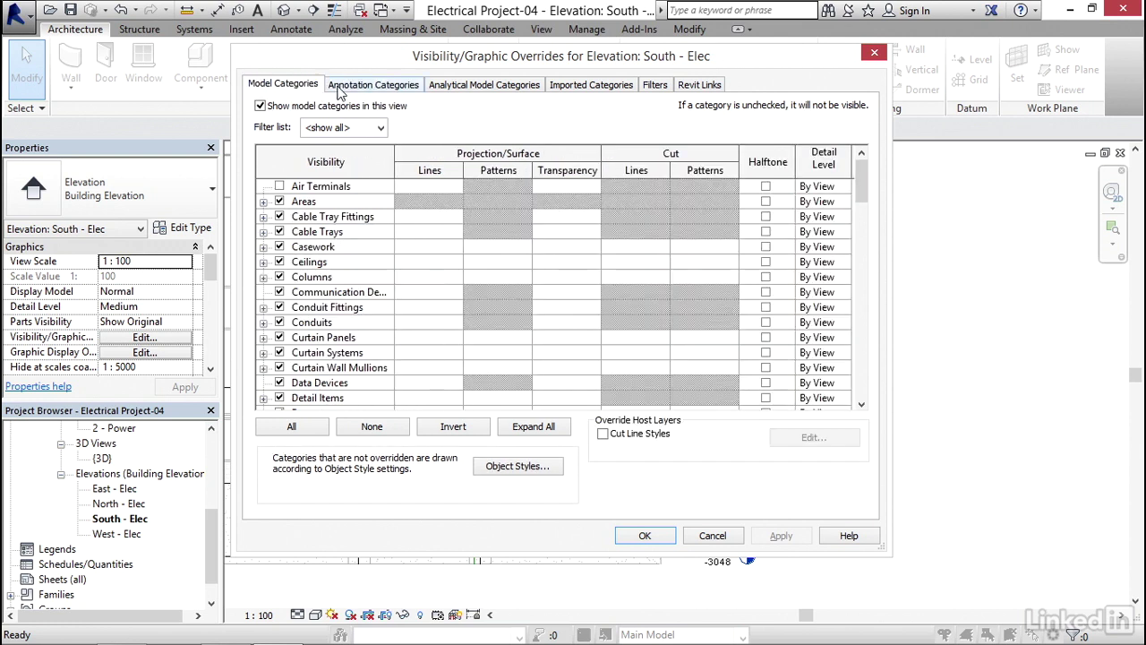
{"action": "left_click", "coordinate": [348, 87]}
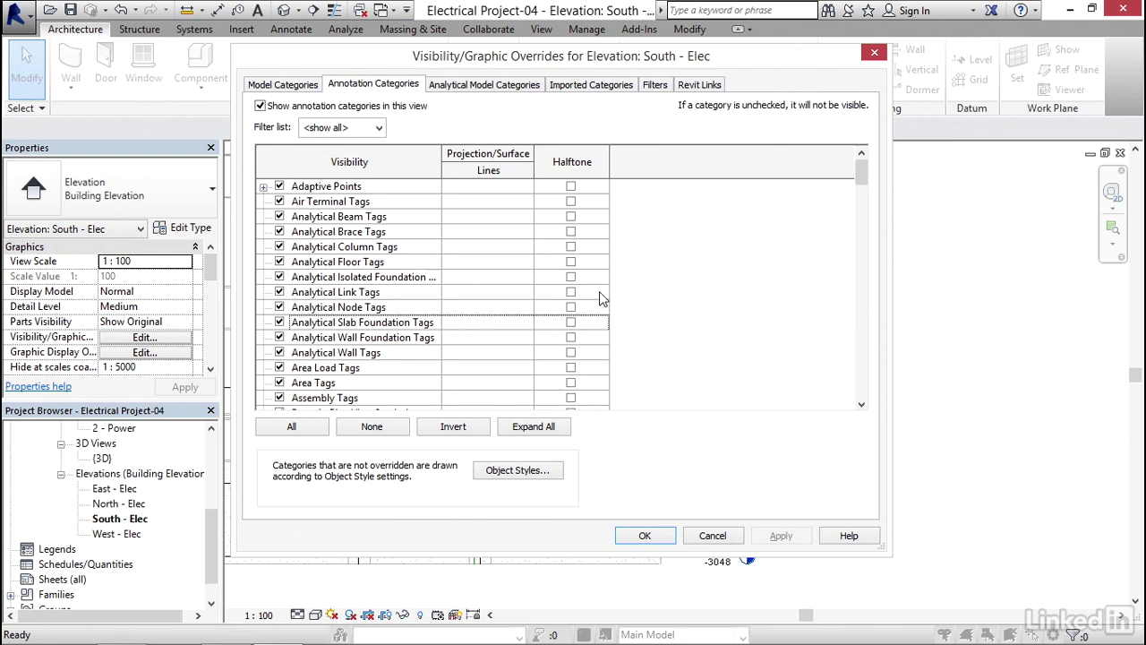
{"action": "left_click_drag", "start_coordinate": [862, 173], "coordinate": [858, 257]}
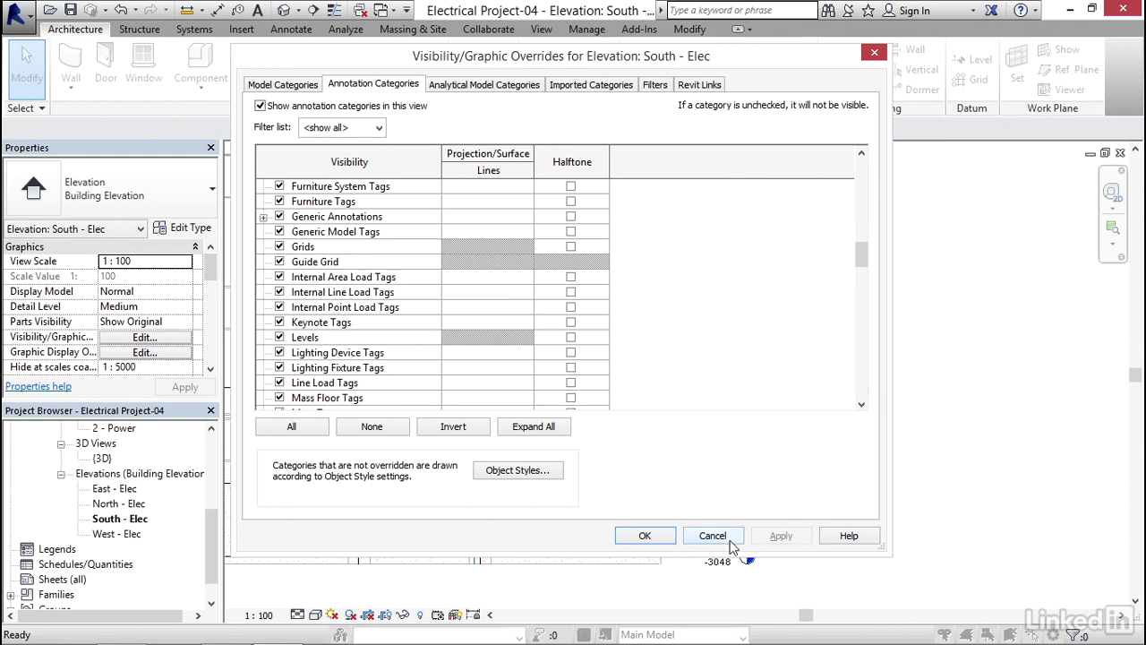
{"action": "left_click", "coordinate": [716, 539]}
- Extend the electrical project's Level 1 and Level 2 lines to the right, past the architectural link's level heads
{"action": "middle_click_drag", "start_coordinate": [560, 416], "coordinate": [540, 330]}
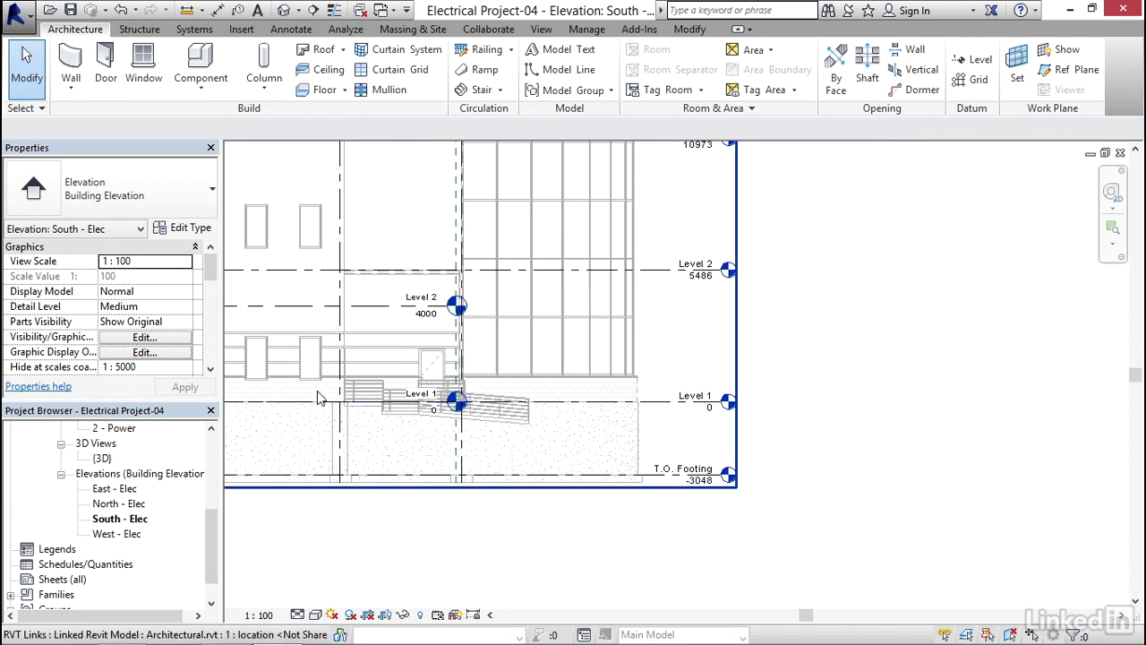
{"action": "left_click", "coordinate": [376, 310]}
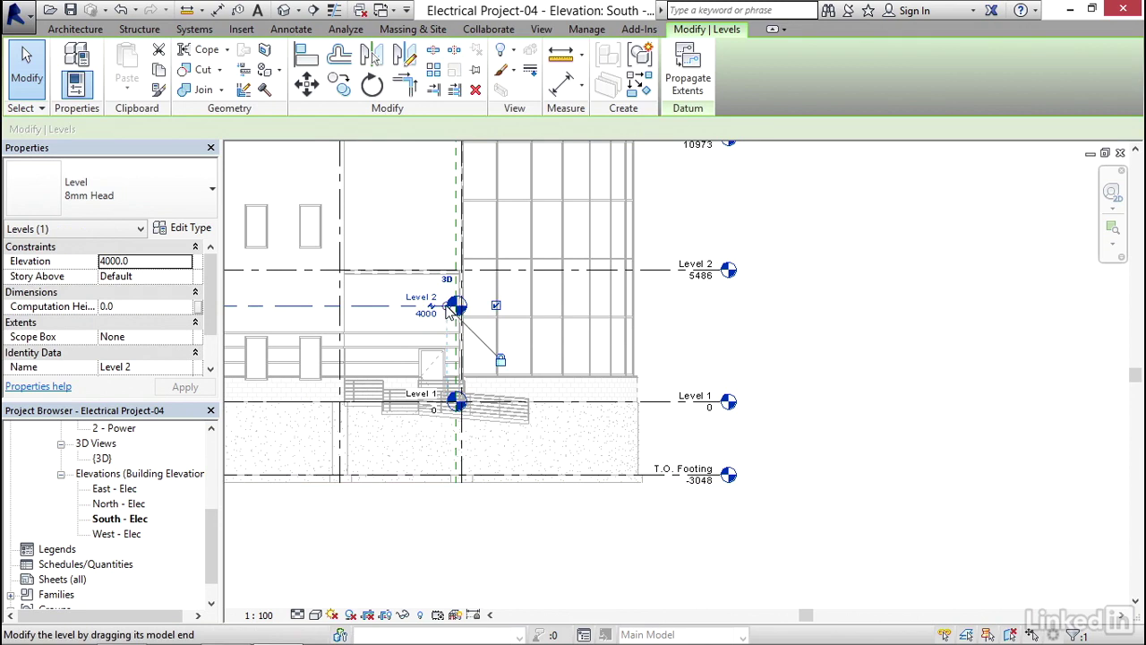
{"action": "left_click_drag", "start_coordinate": [449, 309], "coordinate": [509, 306]}
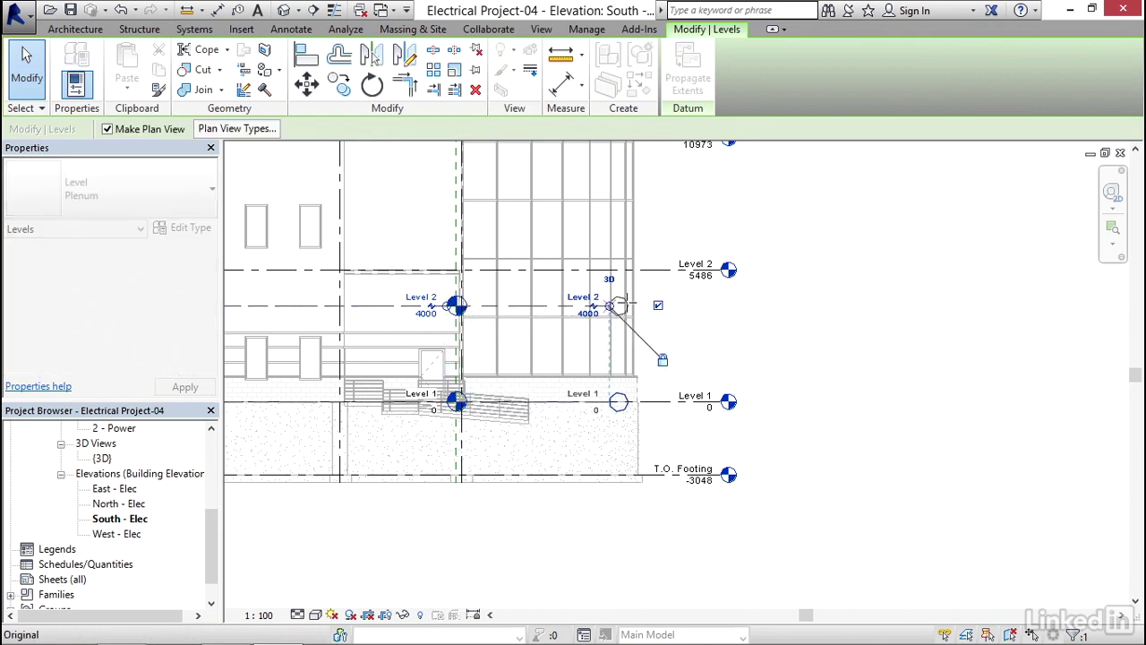
{"action": "left_click_drag", "start_coordinate": [618, 305], "coordinate": [860, 305]}
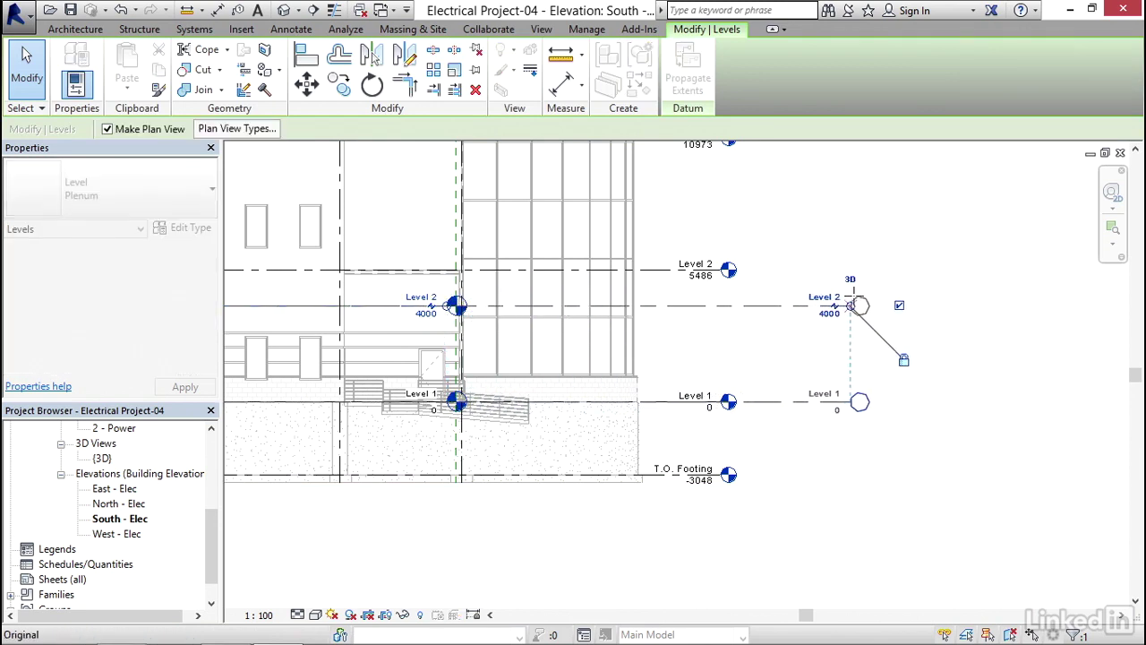
{"action": "left_click", "coordinate": [792, 232]}
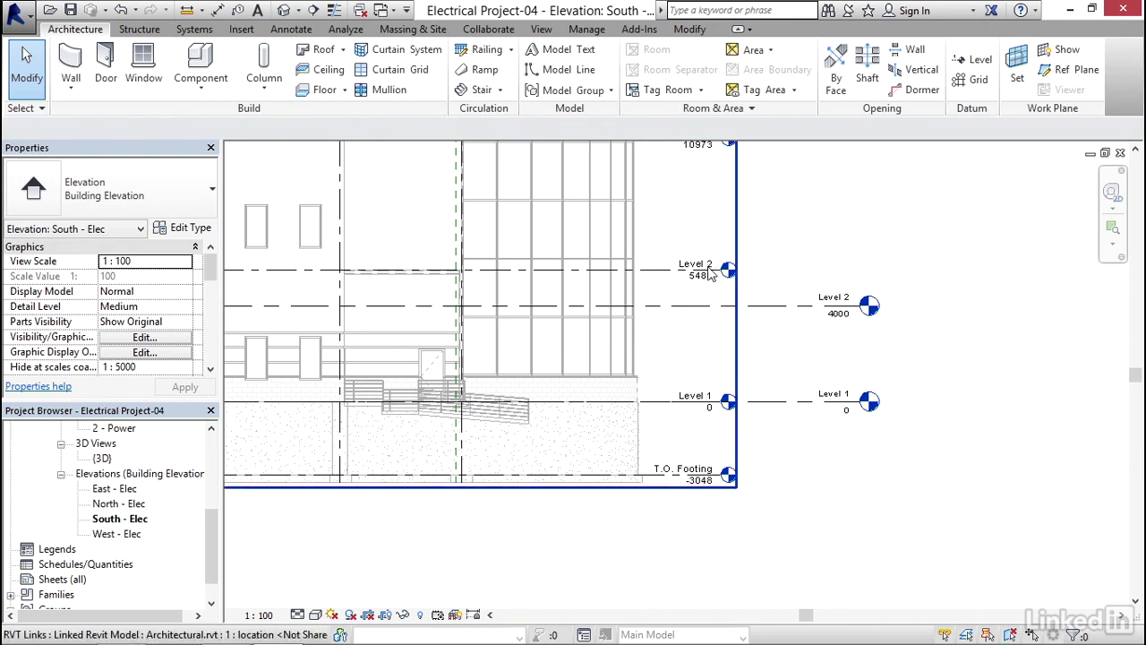
- Set the elevation of the electrical project's Level 2 to 5486, matching the architectural link's Level 2
{"action": "middle_click_drag", "start_coordinate": [697, 249], "coordinate": [655, 312]}
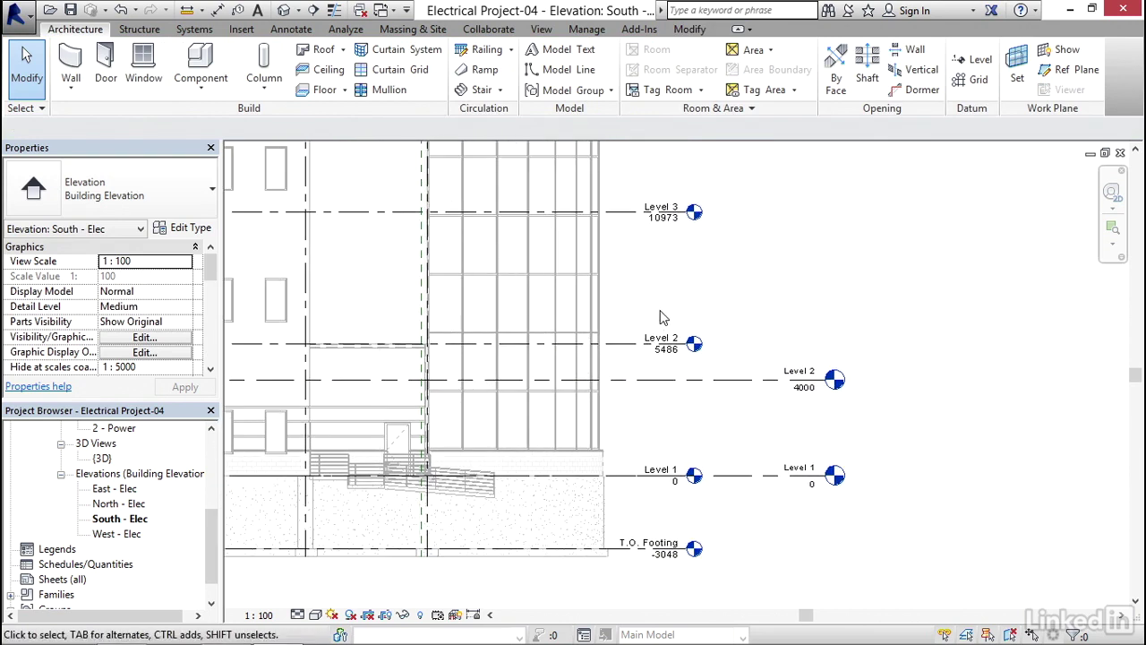
{"action": "scroll", "coordinate": [659, 351], "scroll_direction": "up", "scroll_amount": 2}
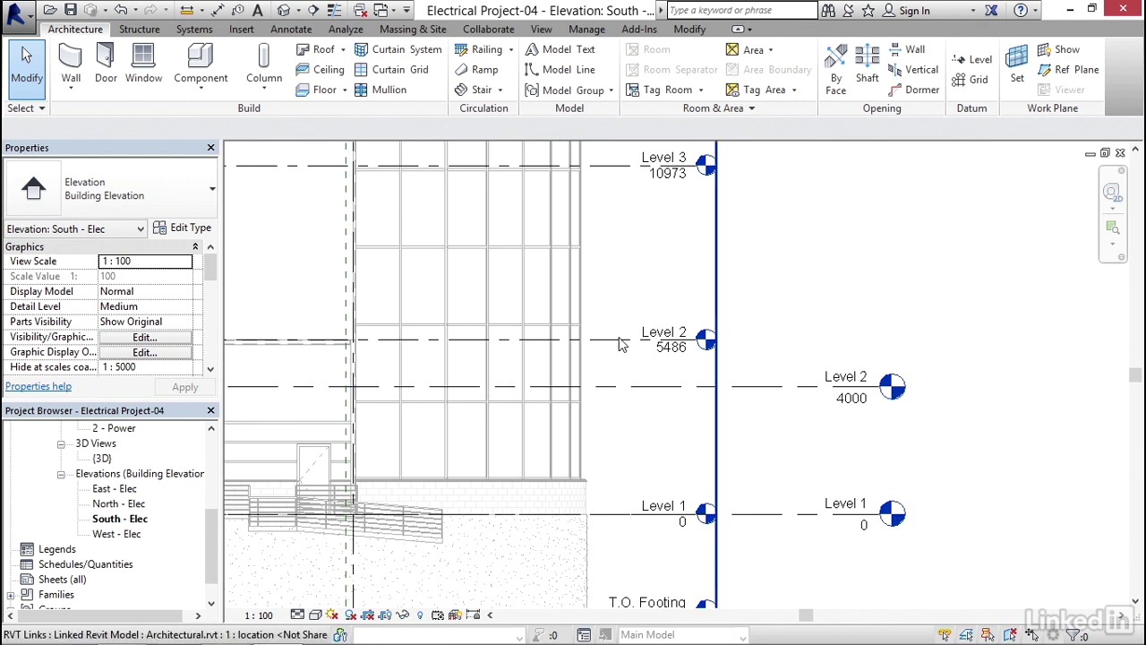
{"action": "middle_click_drag", "start_coordinate": [791, 320], "coordinate": [725, 304]}
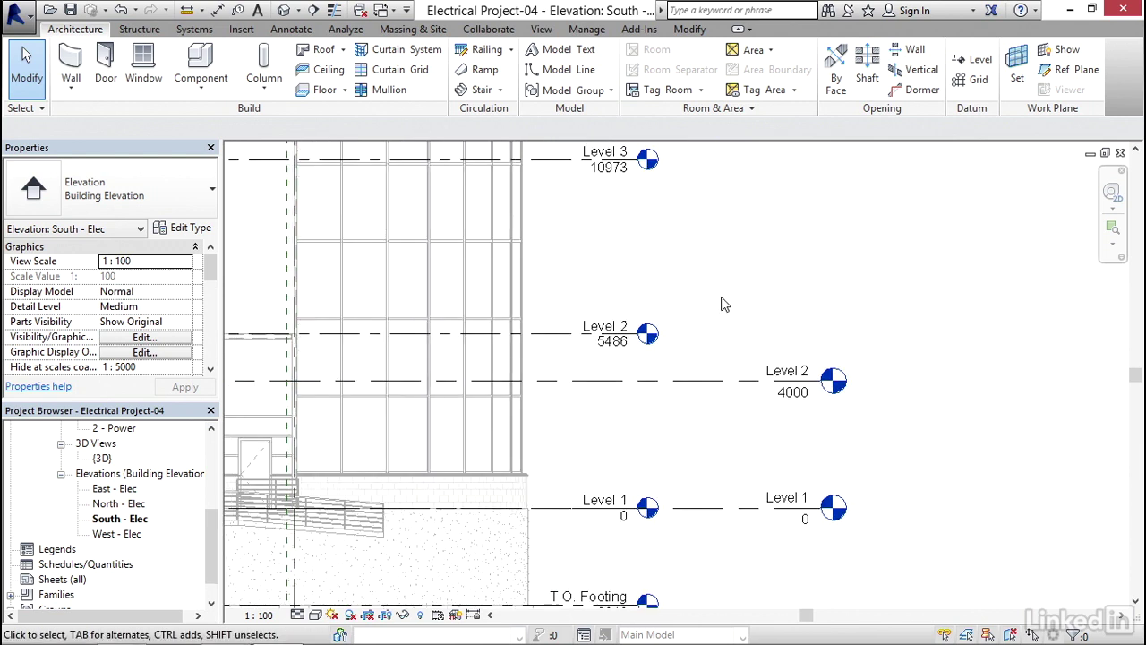
{"action": "left_click", "coordinate": [699, 385]}
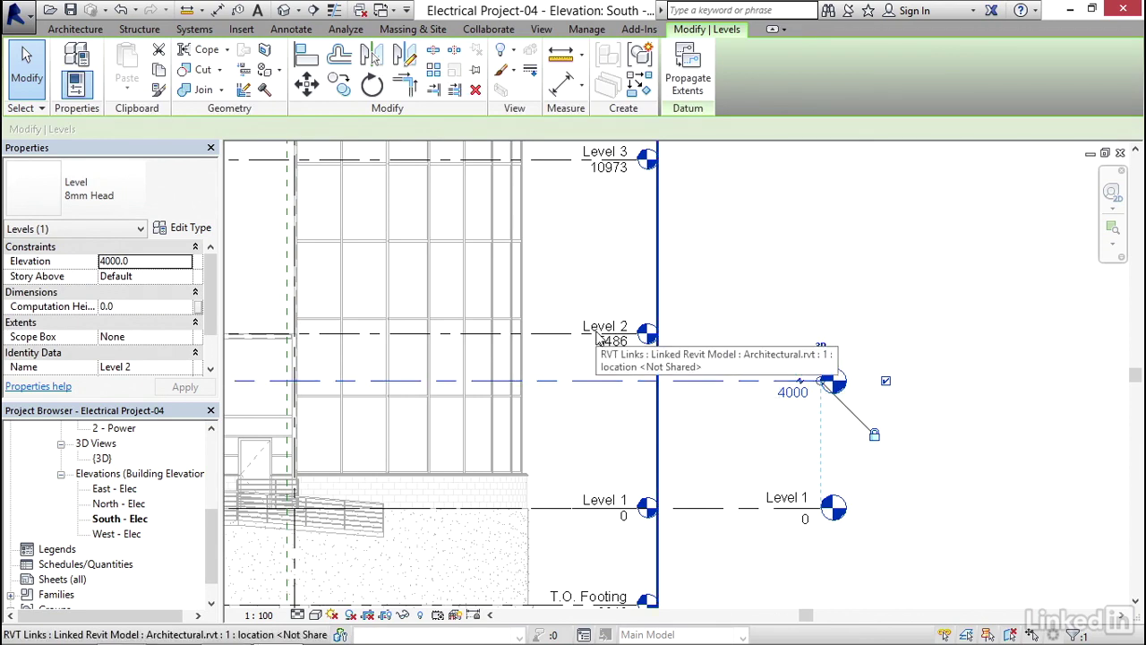
{"action": "left_click", "coordinate": [794, 400]}
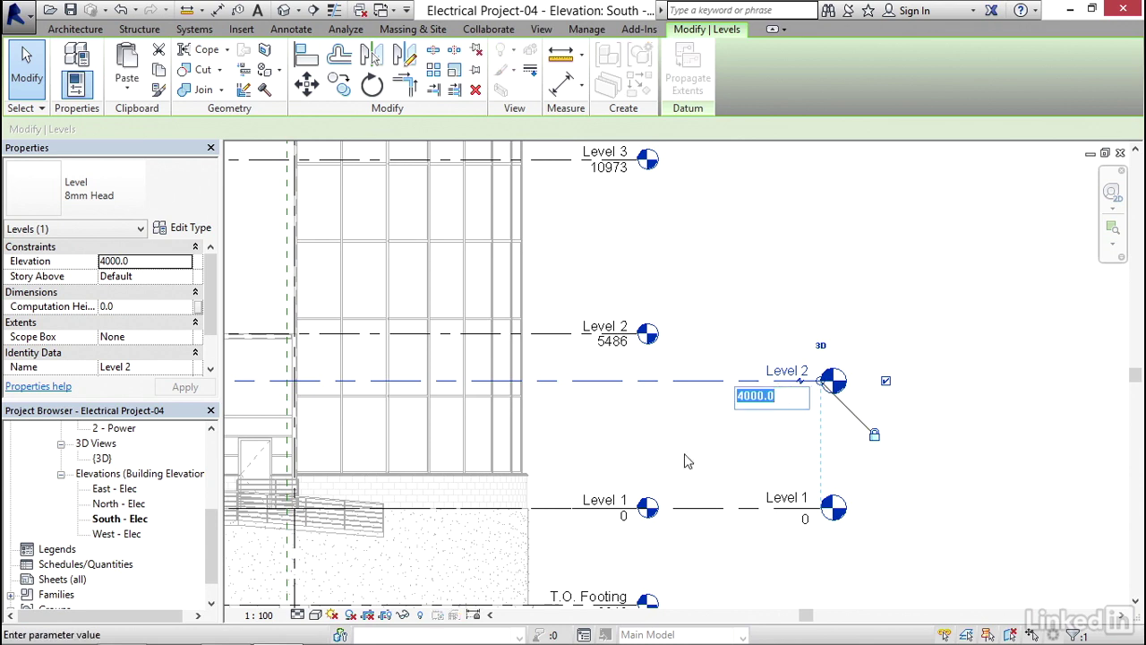
{"action": "type", "text": "5486"}
{"action": "key", "text": "Return"}
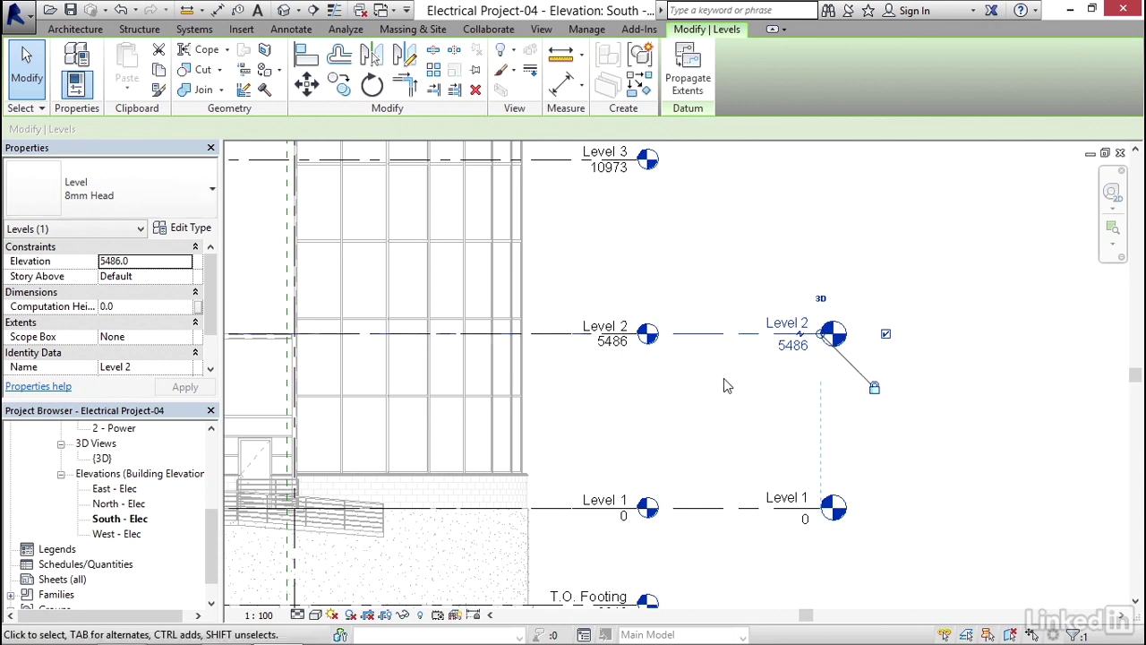
{"action": "left_click", "coordinate": [690, 388]}
- Start a Copy/Monitor session on the linked architectural model
{"action": "scroll", "coordinate": [691, 389], "scroll_direction": "down", "scroll_amount": 2}
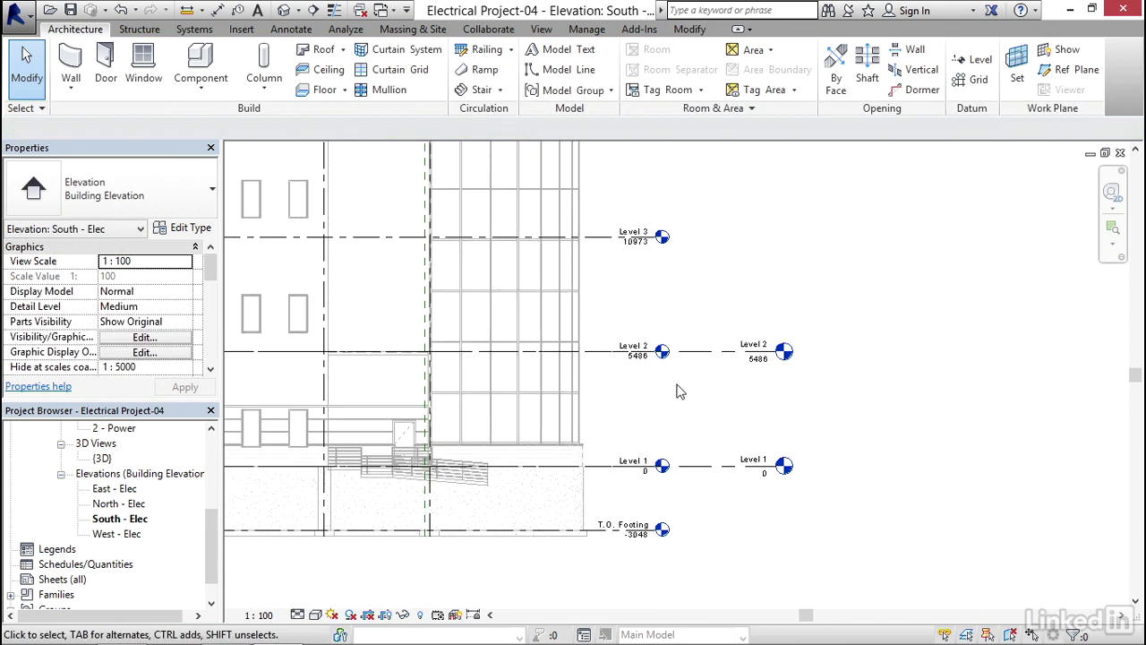
{"action": "scroll", "coordinate": [681, 387], "scroll_direction": "down", "scroll_amount": 3}
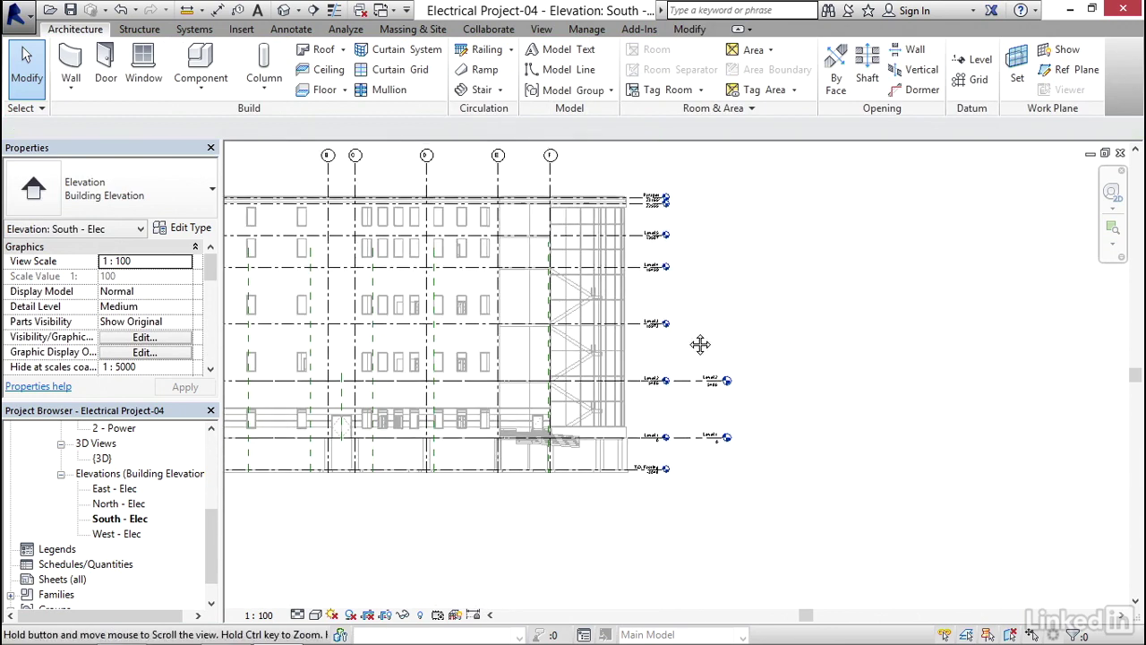
{"action": "scroll", "coordinate": [663, 232], "scroll_direction": "up", "scroll_amount": 2}
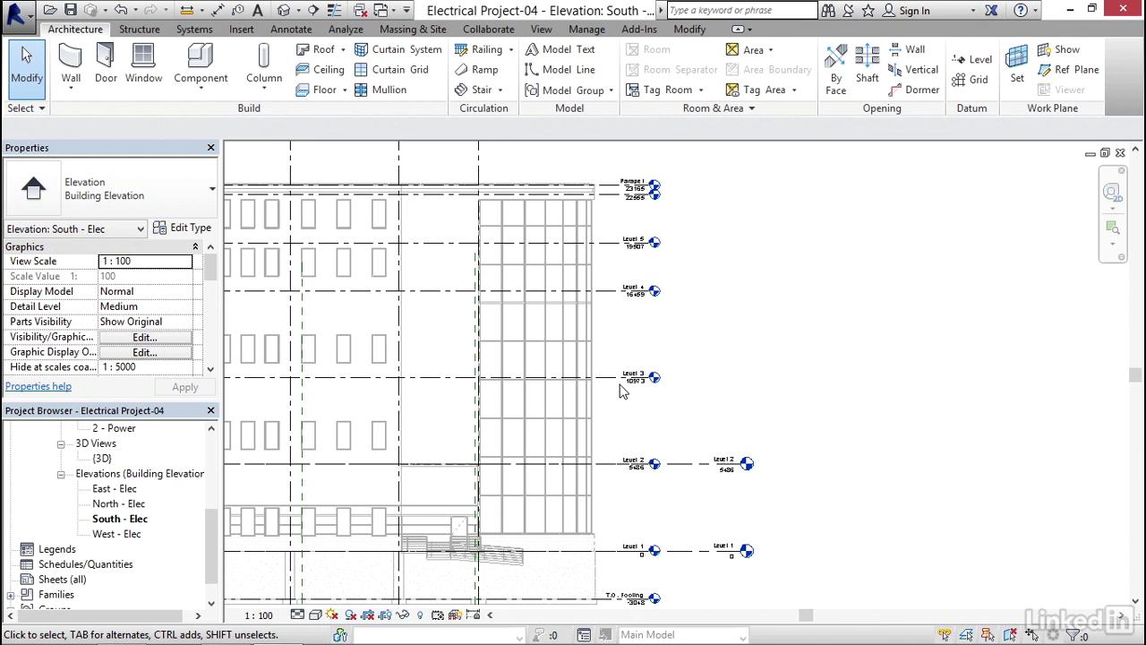
{"action": "middle_click_drag", "start_coordinate": [708, 338], "coordinate": [782, 324]}
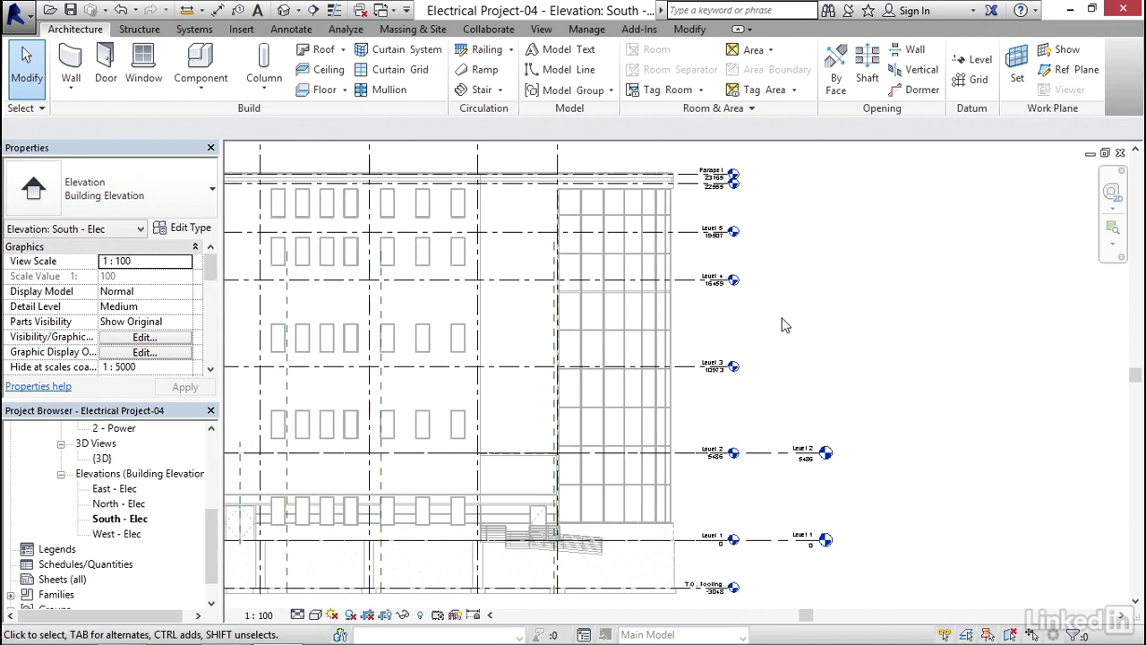
{"action": "left_click", "coordinate": [489, 29]}
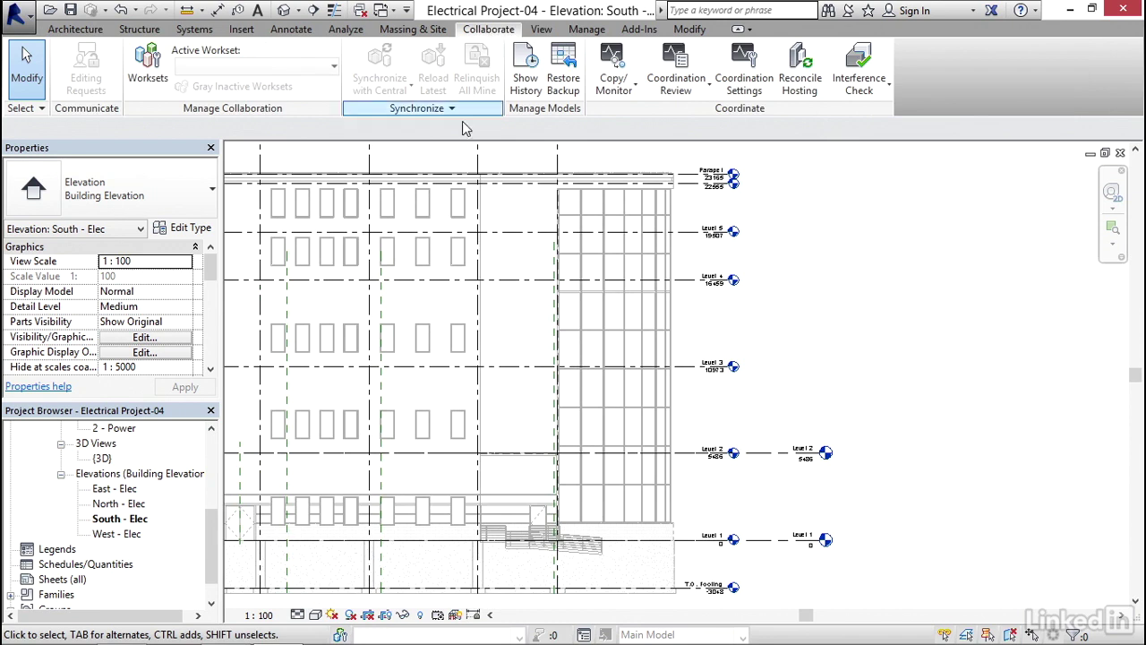
{"action": "left_click", "coordinate": [622, 93]}
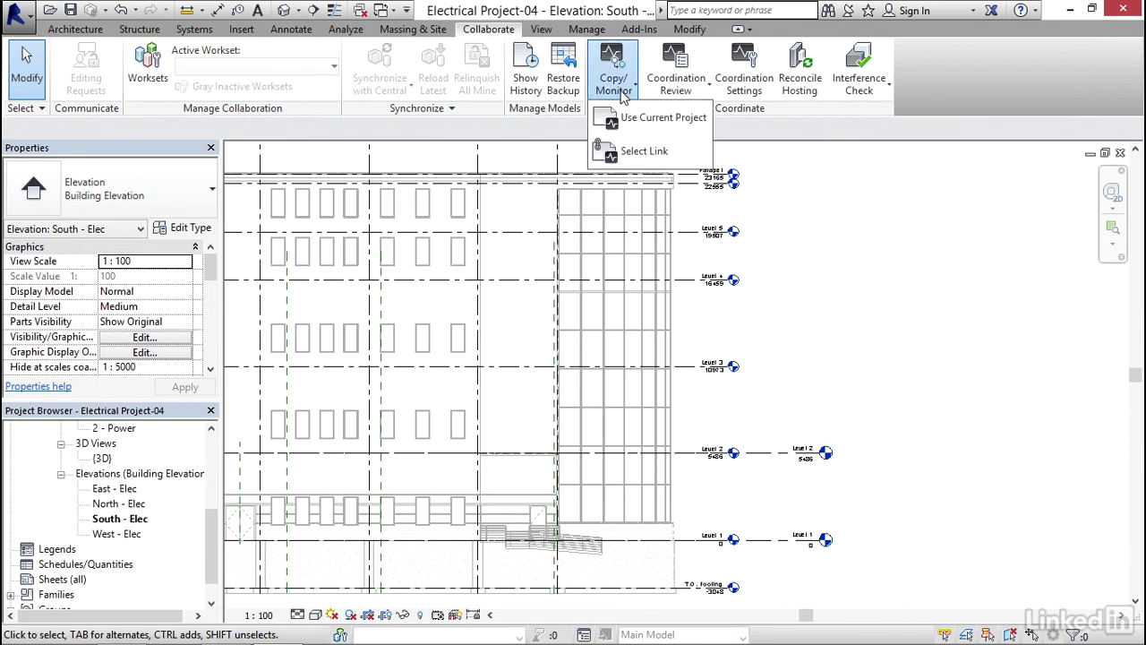
{"action": "left_click", "coordinate": [645, 151]}
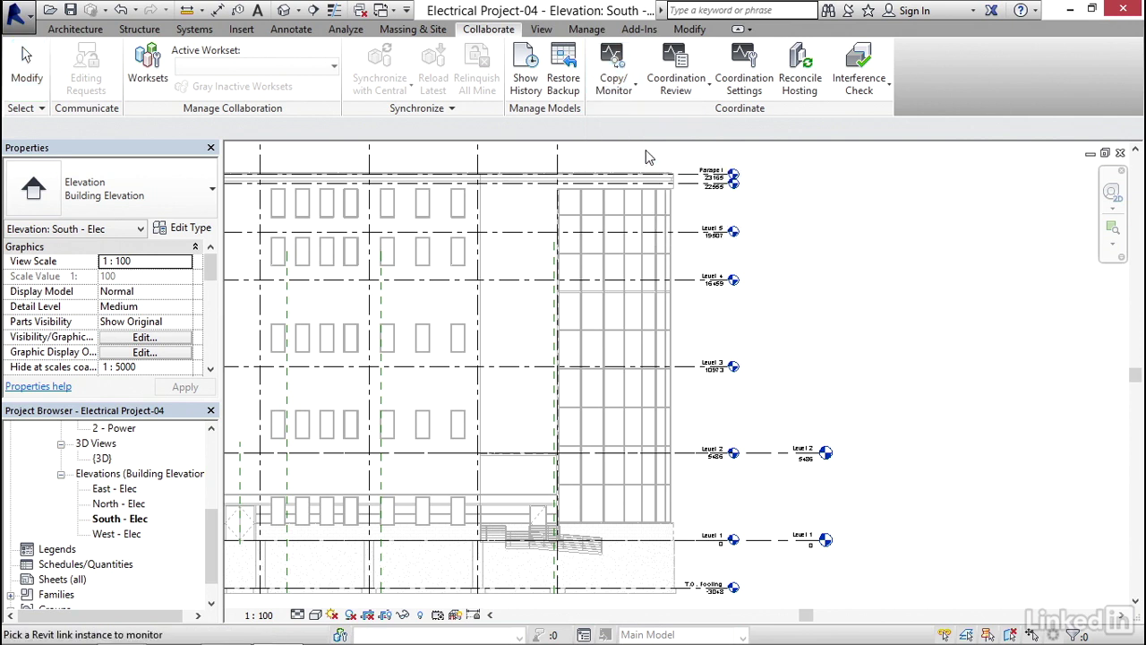
{"action": "left_click", "coordinate": [626, 208]}
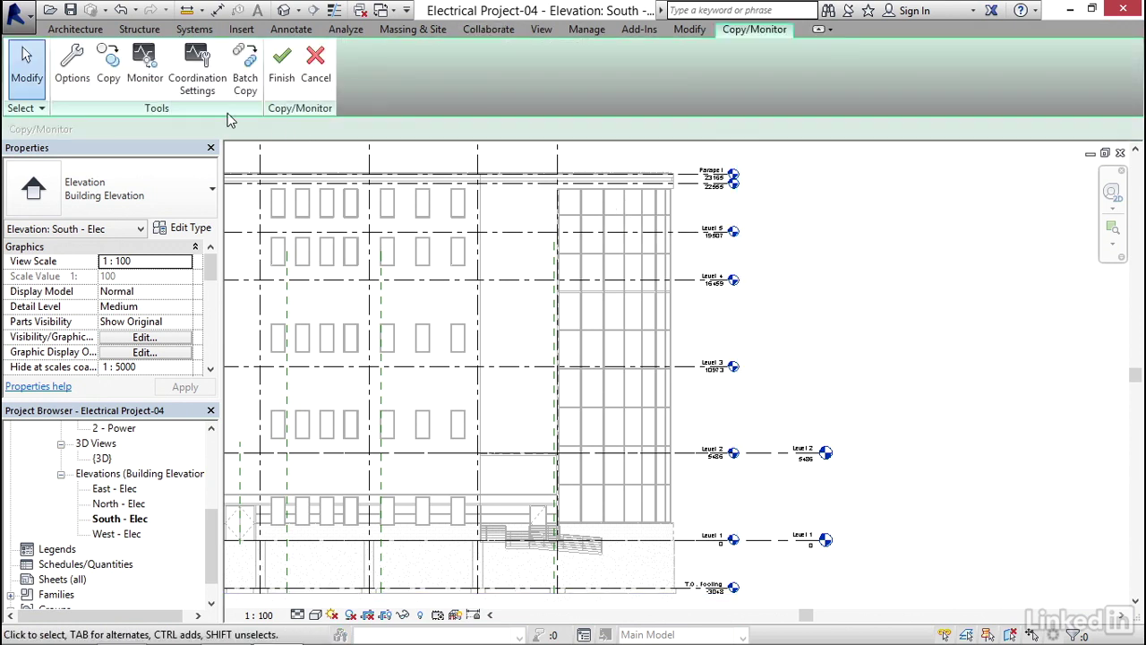
- Copy the architectural link's Level 3, Level 4, Level 5 and the level just below the parapet into the project as a multiple selection
{"action": "left_click", "coordinate": [108, 67]}
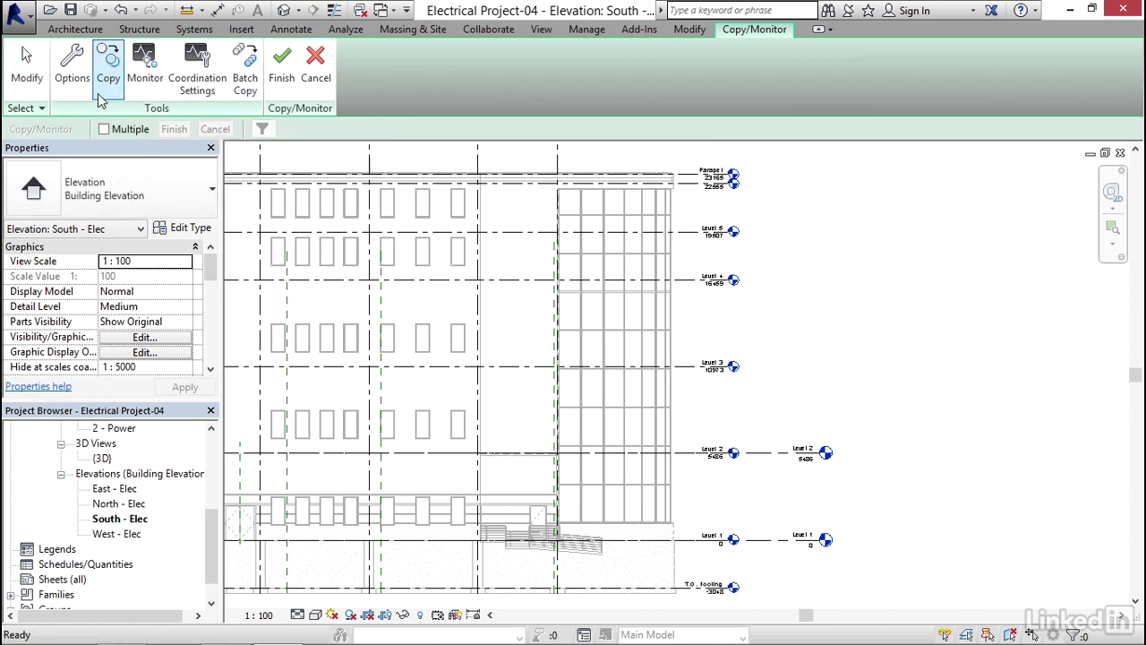
{"action": "left_click", "coordinate": [103, 131]}
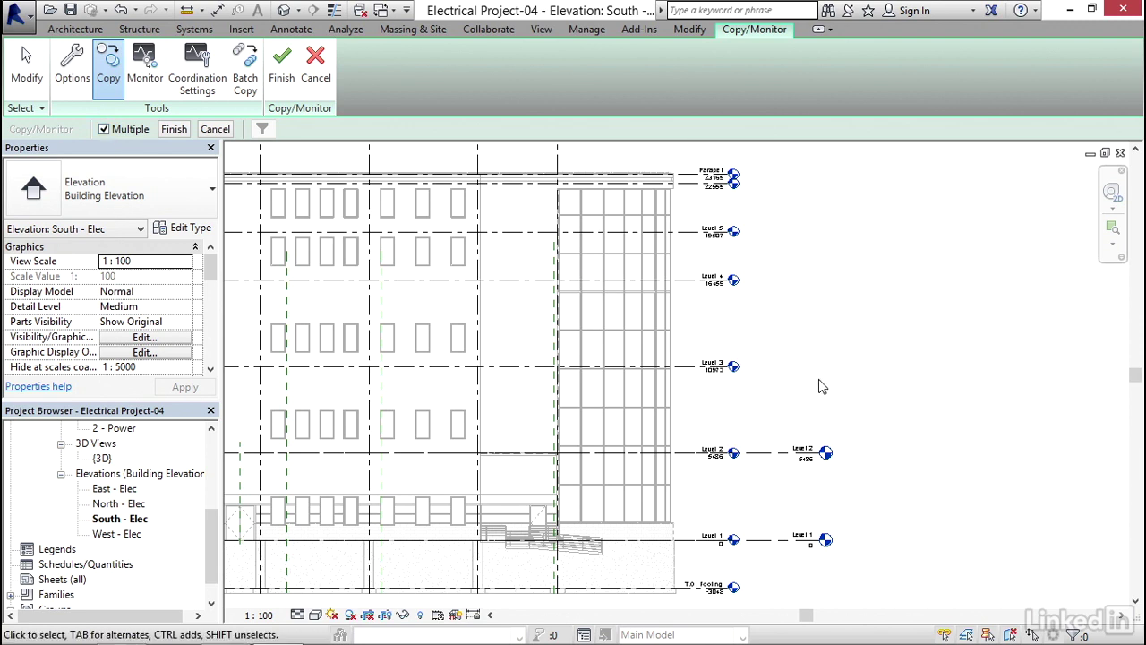
{"action": "middle_click_drag", "start_coordinate": [818, 379], "coordinate": [822, 349]}
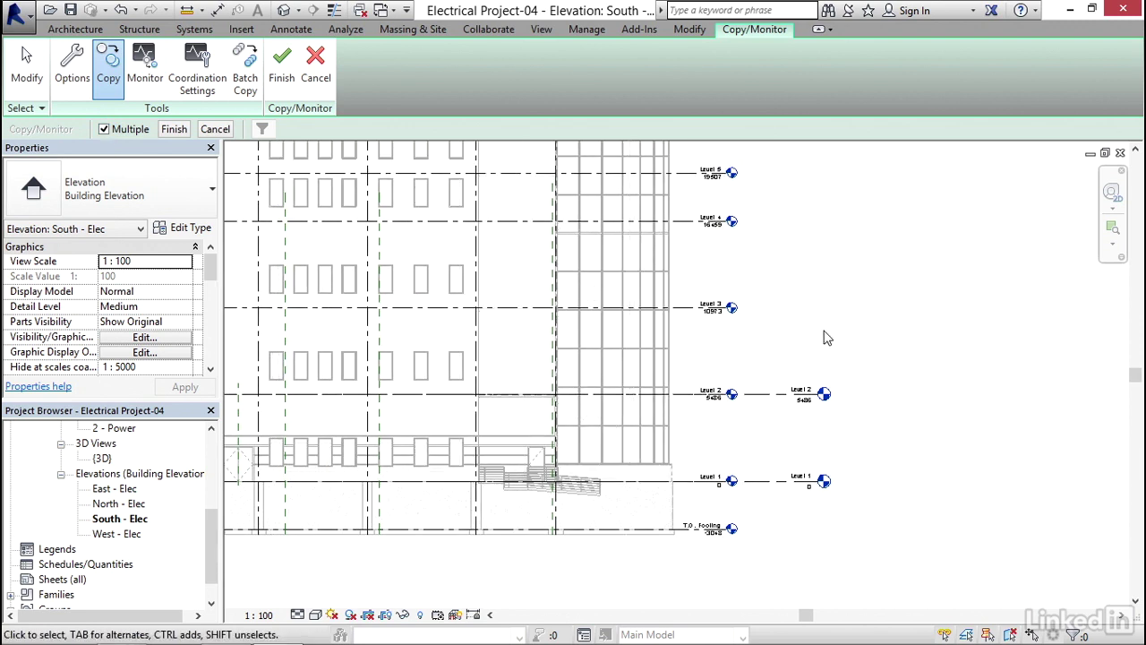
{"action": "left_click", "coordinate": [716, 308]}
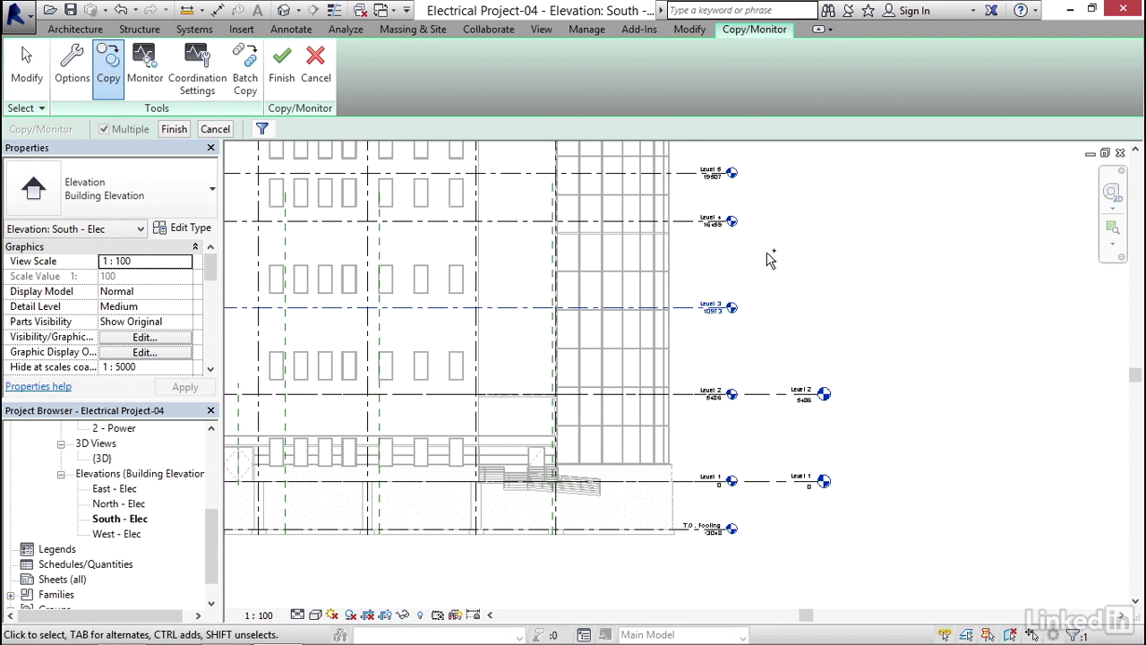
{"action": "left_click", "coordinate": [688, 221]}
{"action": "middle_click_drag", "start_coordinate": [805, 215], "coordinate": [803, 372]}
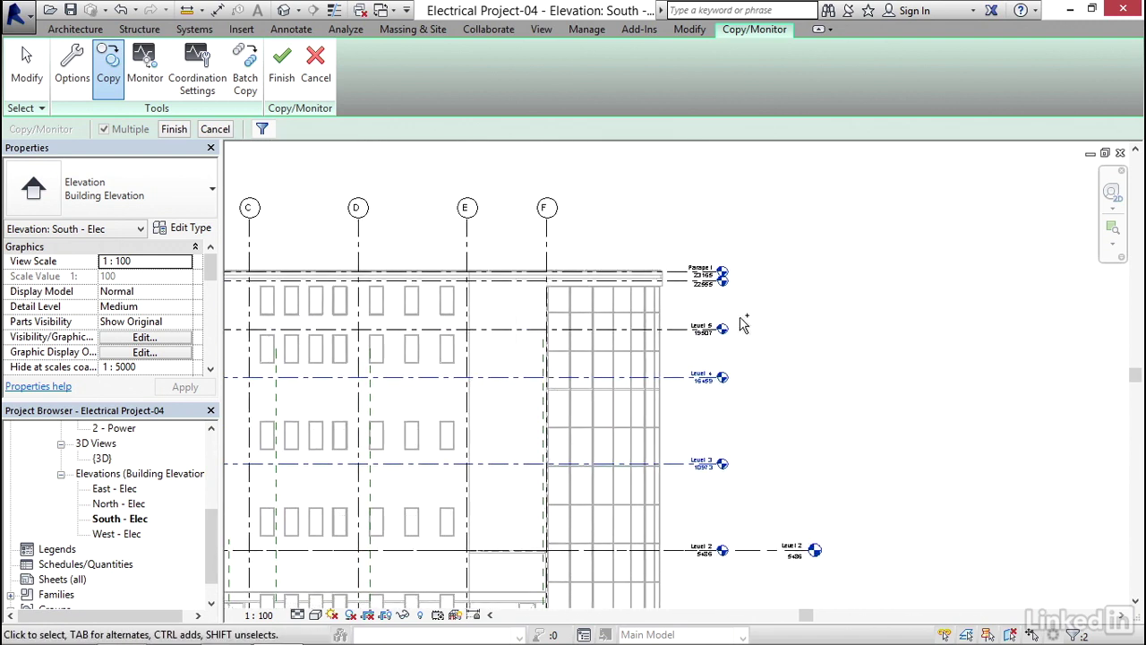
{"action": "left_click", "coordinate": [689, 331]}
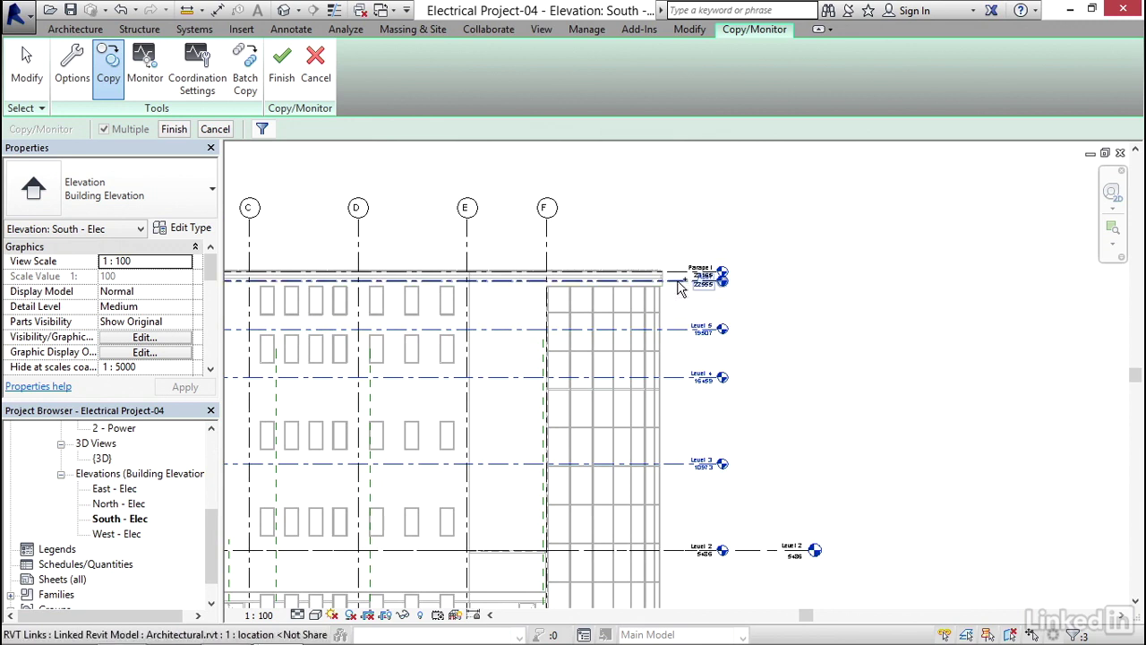
{"action": "left_click", "coordinate": [678, 284]}
{"action": "middle_click_drag", "start_coordinate": [782, 366], "coordinate": [795, 311]}
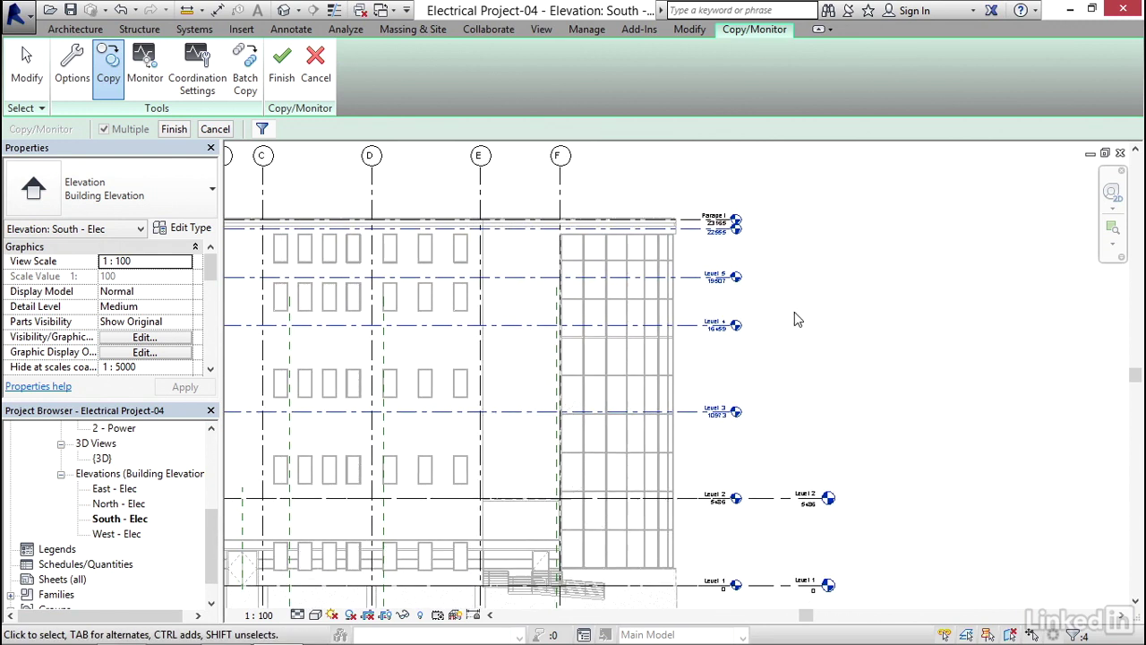
{"action": "left_click", "coordinate": [175, 130]}
{"action": "middle_click_drag", "start_coordinate": [785, 438], "coordinate": [727, 277]}
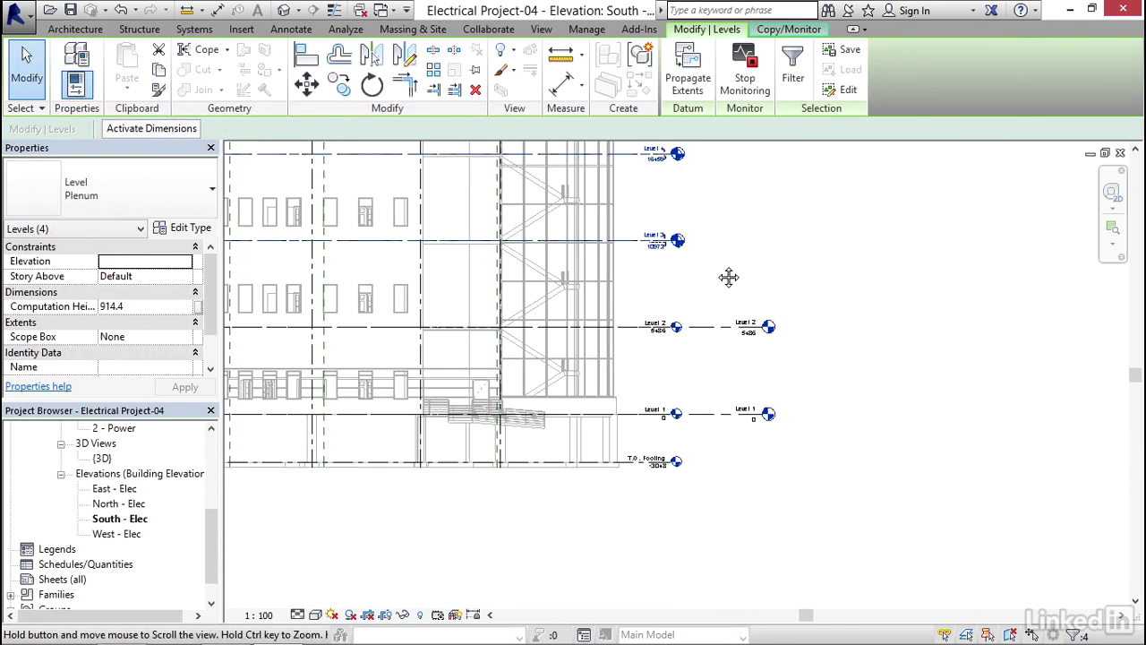
{"action": "scroll", "coordinate": [712, 365], "scroll_direction": "up", "scroll_amount": 3}
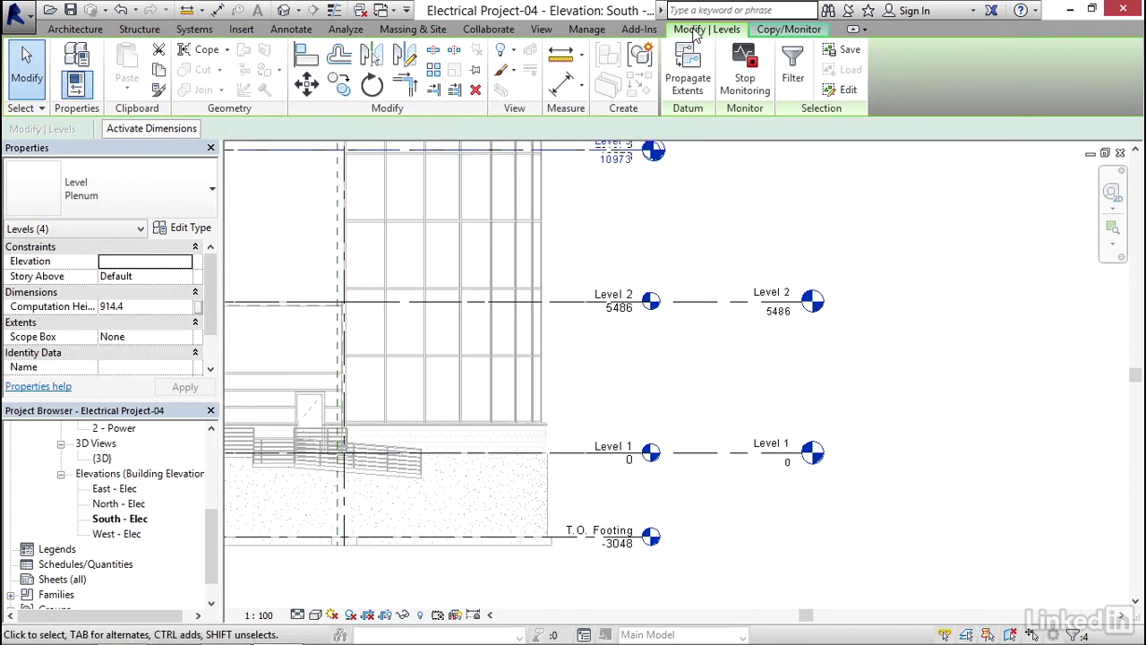
{"action": "left_click", "coordinate": [741, 213]}
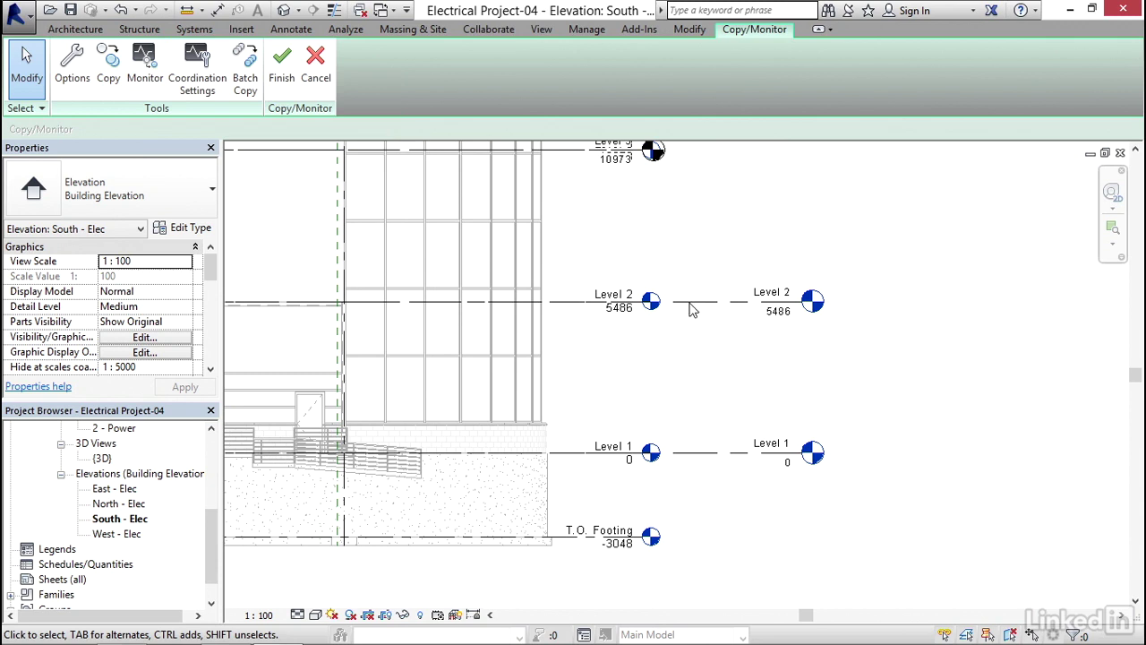
- Monitor the electrical project's Level 2 and Level 1 against the matching levels of the architectural link
{"action": "left_click", "coordinate": [143, 79]}
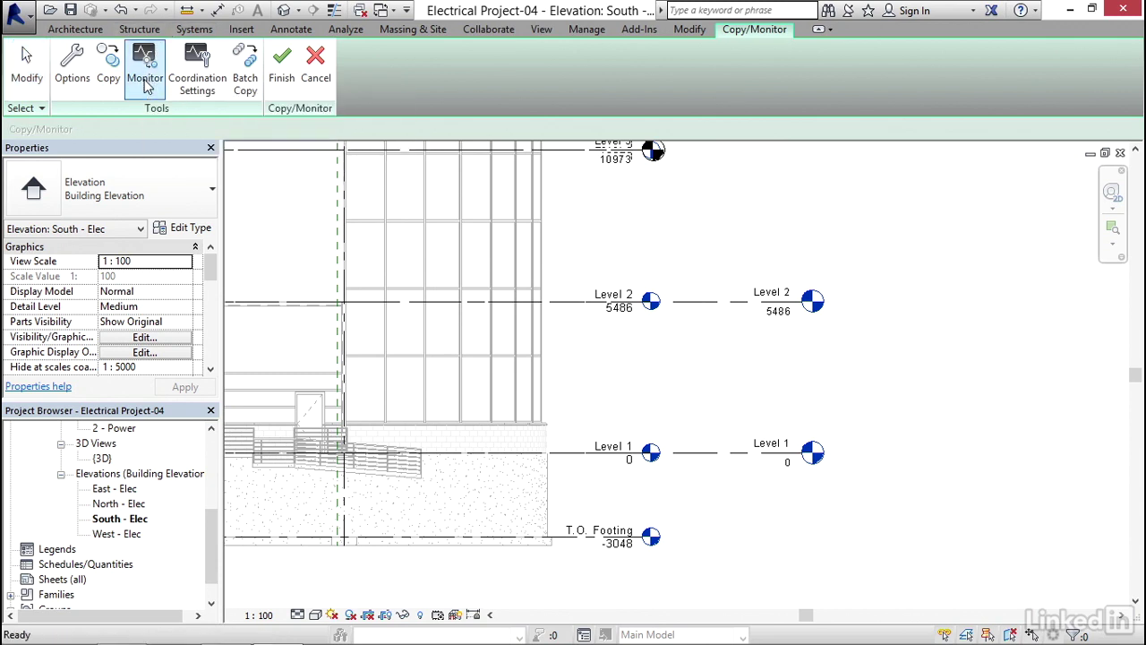
{"action": "left_click", "coordinate": [592, 308]}
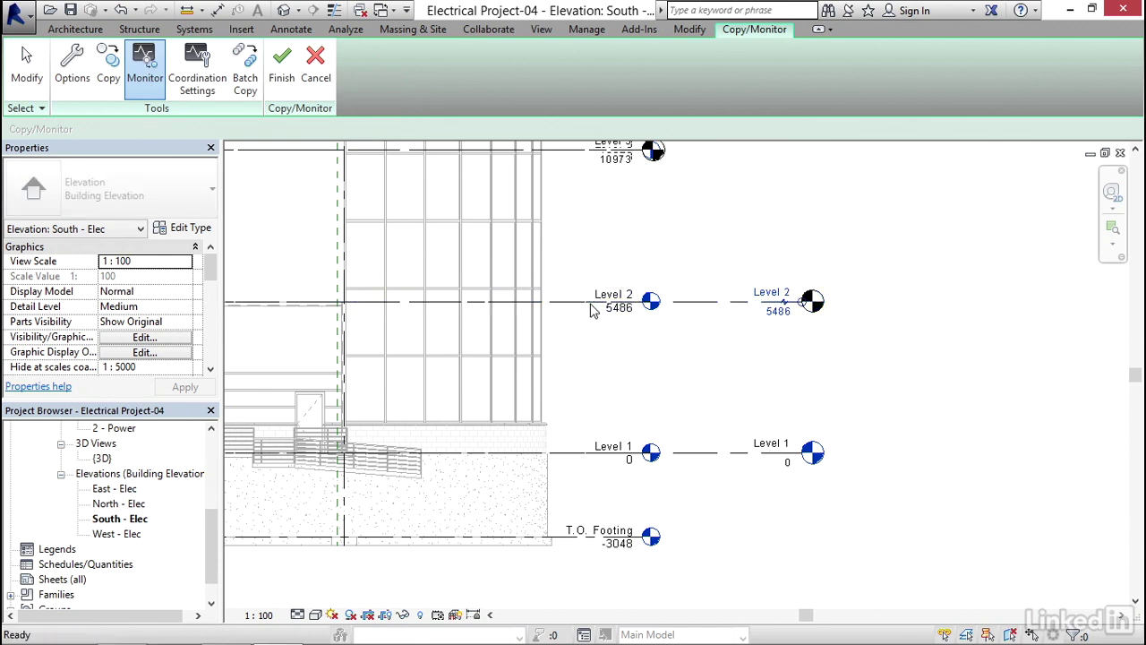
{"action": "middle_click_drag", "start_coordinate": [601, 385], "coordinate": [612, 286]}
{"action": "left_click", "coordinate": [621, 364]}
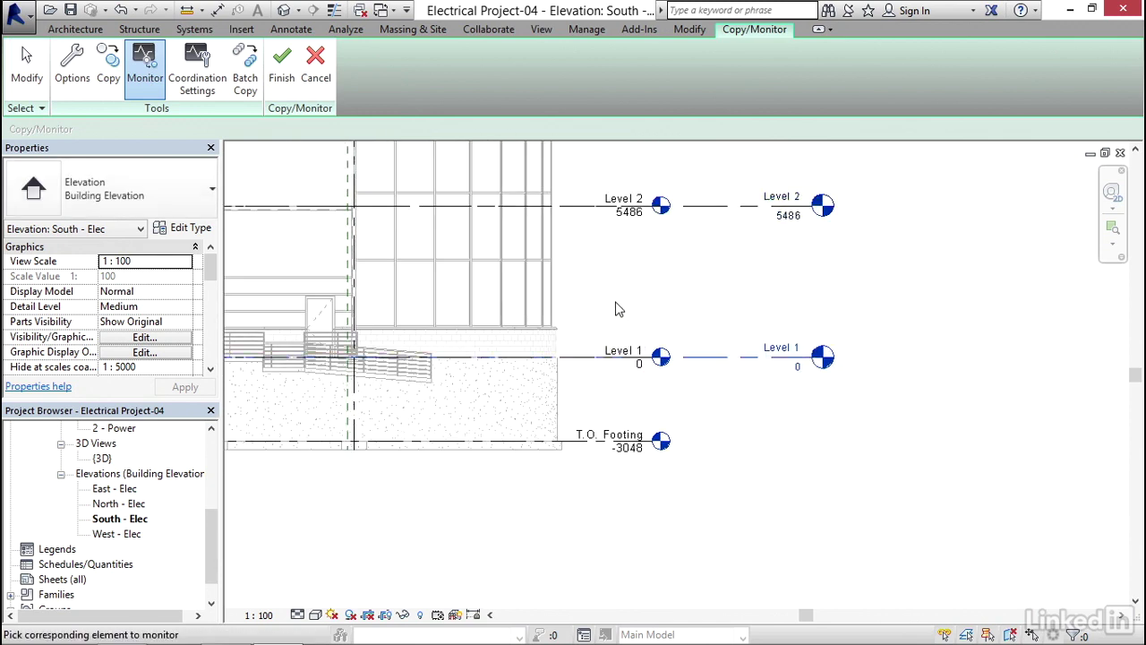
{"action": "left_click", "coordinate": [616, 361]}
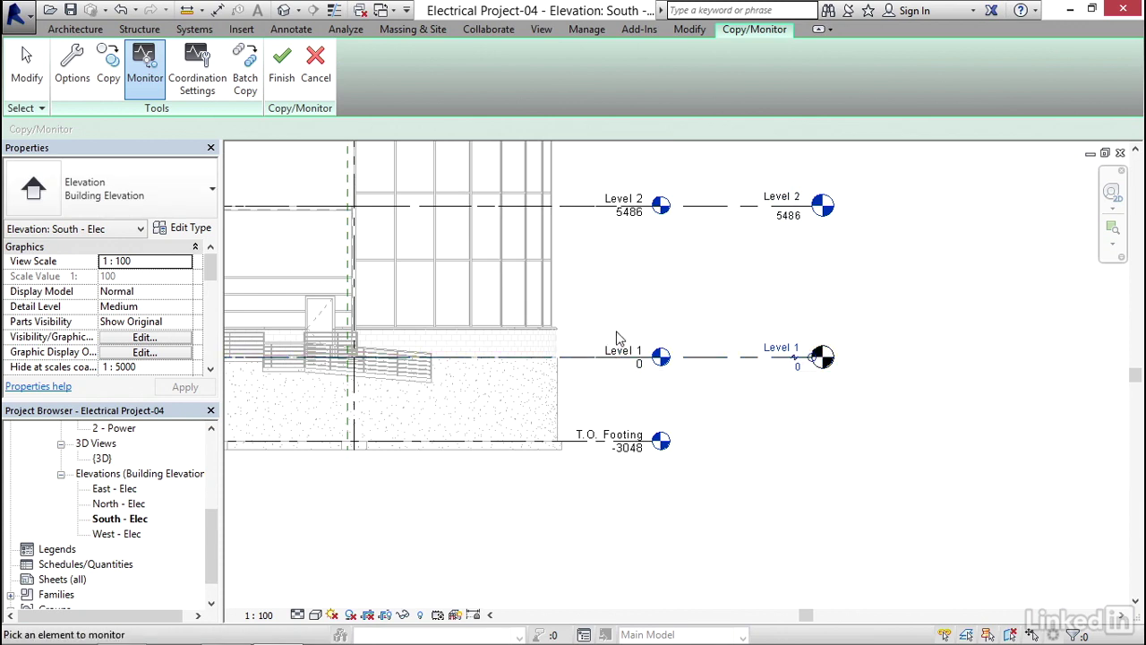
{"action": "scroll", "coordinate": [608, 439], "scroll_direction": "down", "scroll_amount": 5}
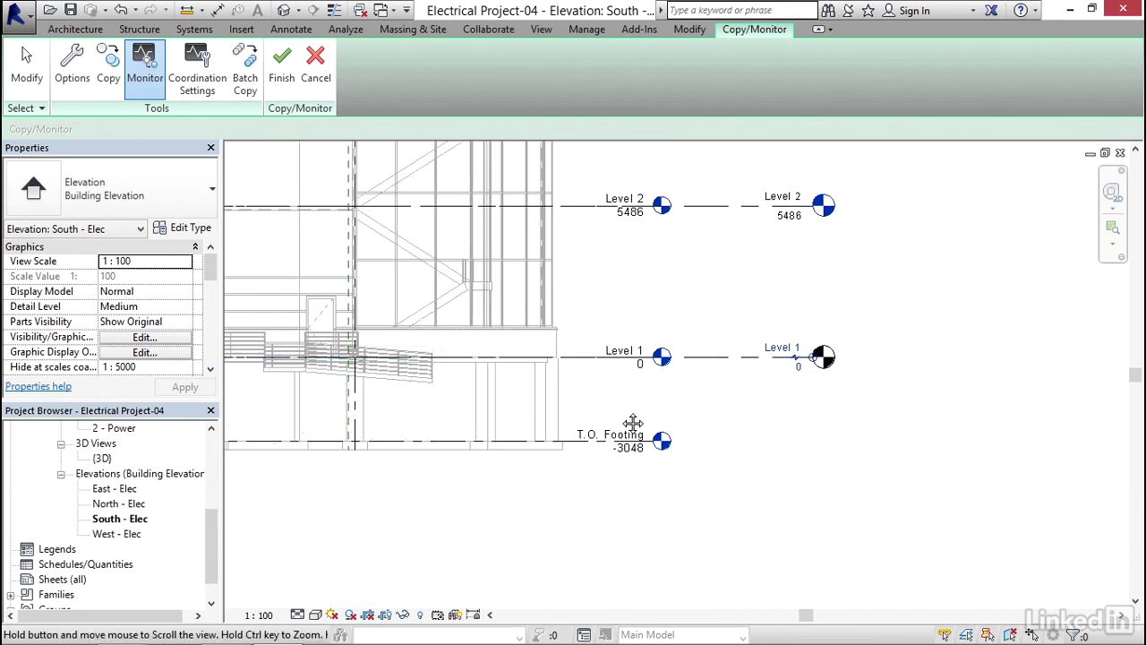
{"action": "scroll", "coordinate": [616, 385], "scroll_direction": "up", "scroll_amount": 4}
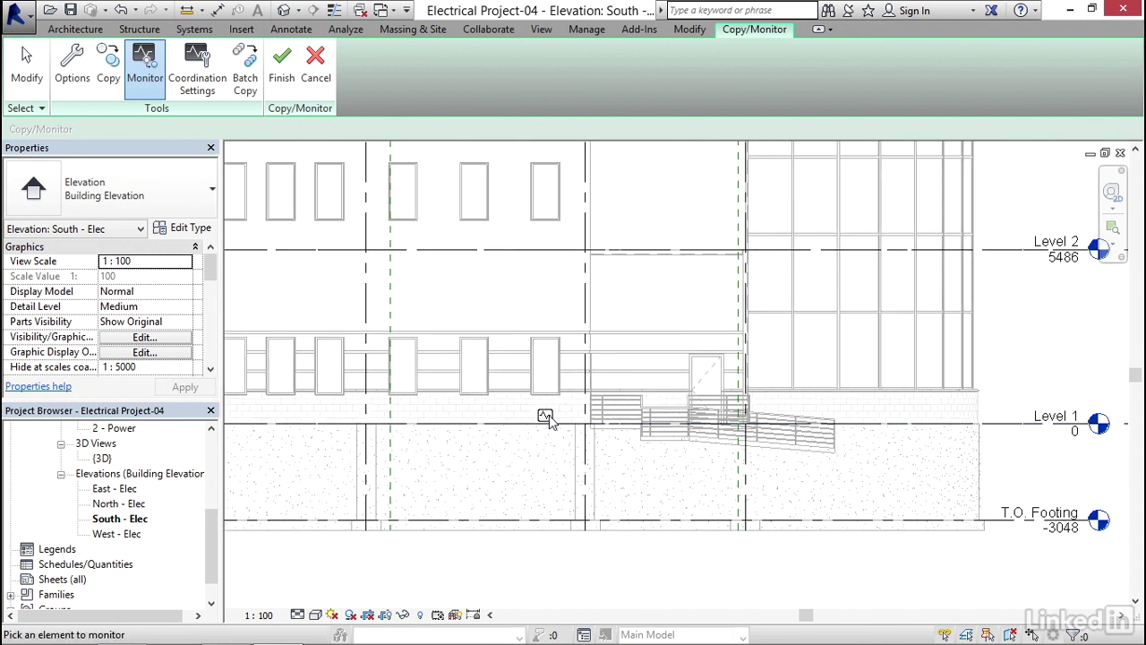
- Stop monitoring levels and finish the Copy/Monitor session
{"action": "scroll", "coordinate": [542, 415], "scroll_direction": "down", "scroll_amount": 4}
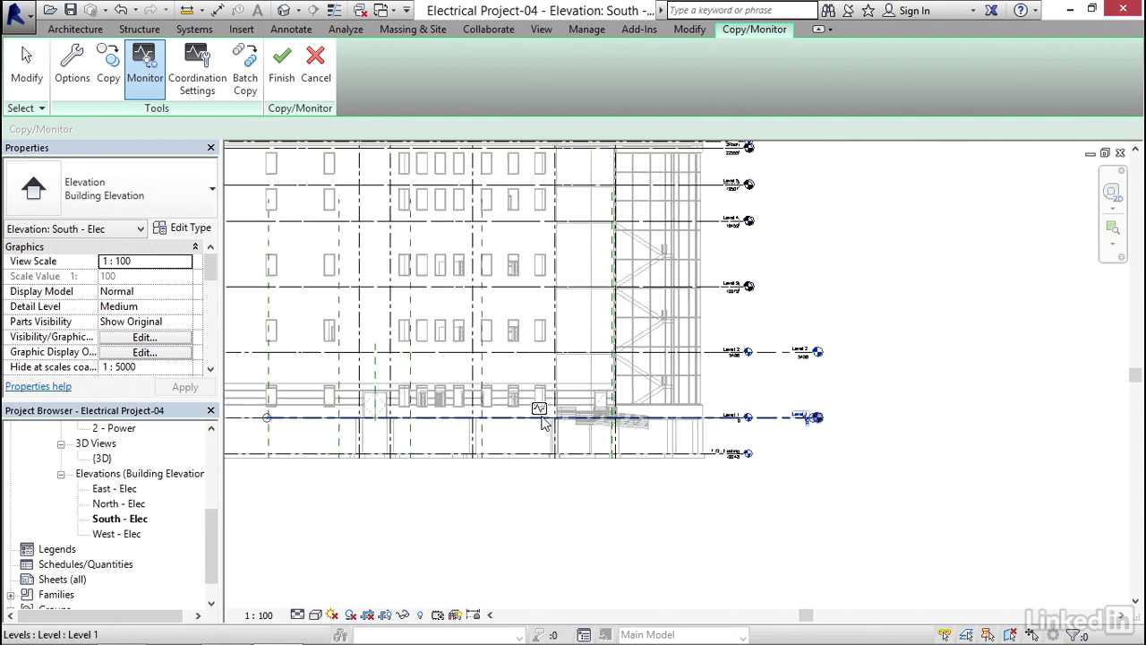
{"action": "middle_click_drag", "start_coordinate": [465, 374], "coordinate": [599, 394]}
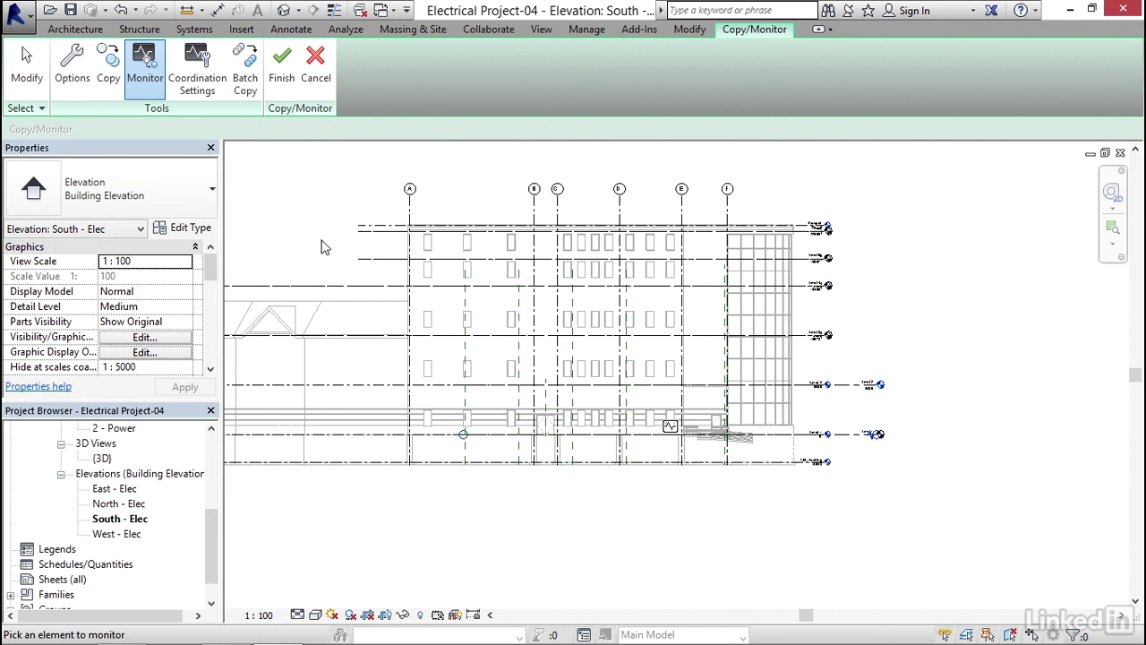
{"action": "key", "text": "Escape"}
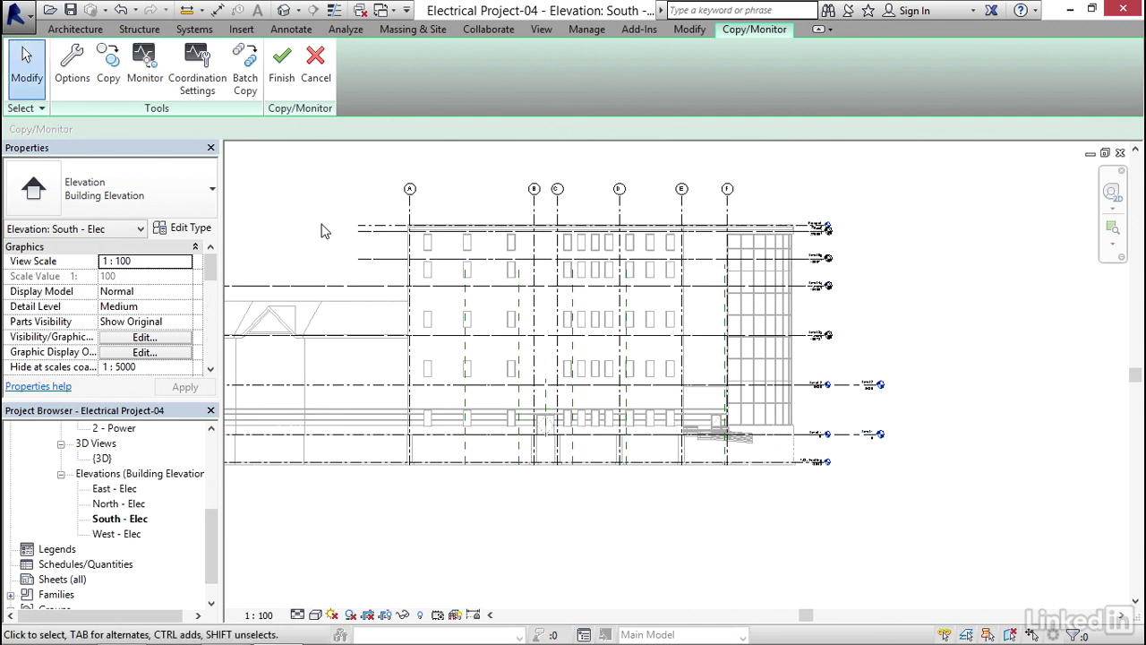
{"action": "left_click", "coordinate": [282, 79]}
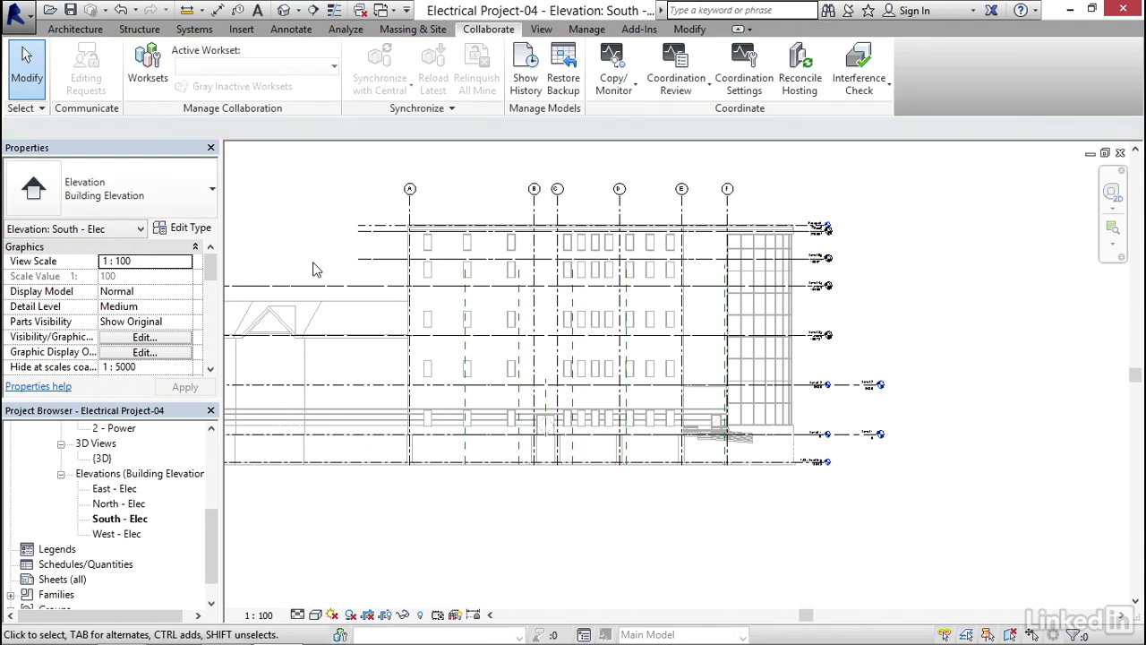
- Extend the copied Level 4 line and its aligned neighbours outward until their heads line up with the electrical project's Level 2 head
{"action": "middle_click_drag", "start_coordinate": [335, 259], "coordinate": [336, 259]}
{"action": "scroll", "coordinate": [779, 304], "scroll_direction": "up", "scroll_amount": 5}
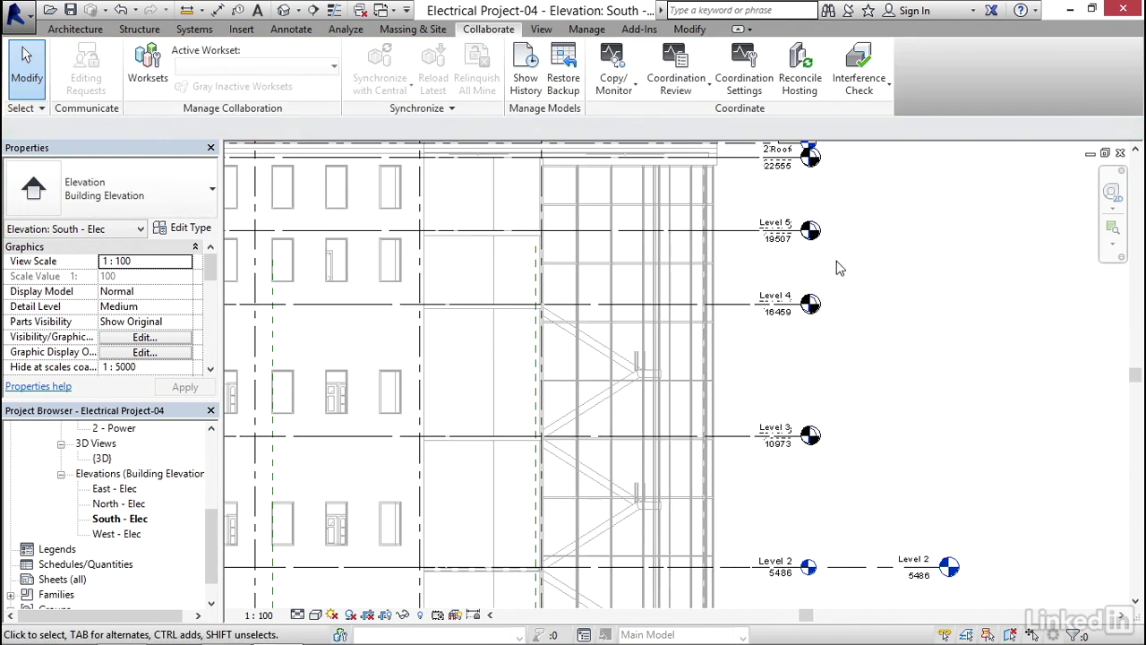
{"action": "middle_click_drag", "start_coordinate": [738, 309], "coordinate": [548, 244]}
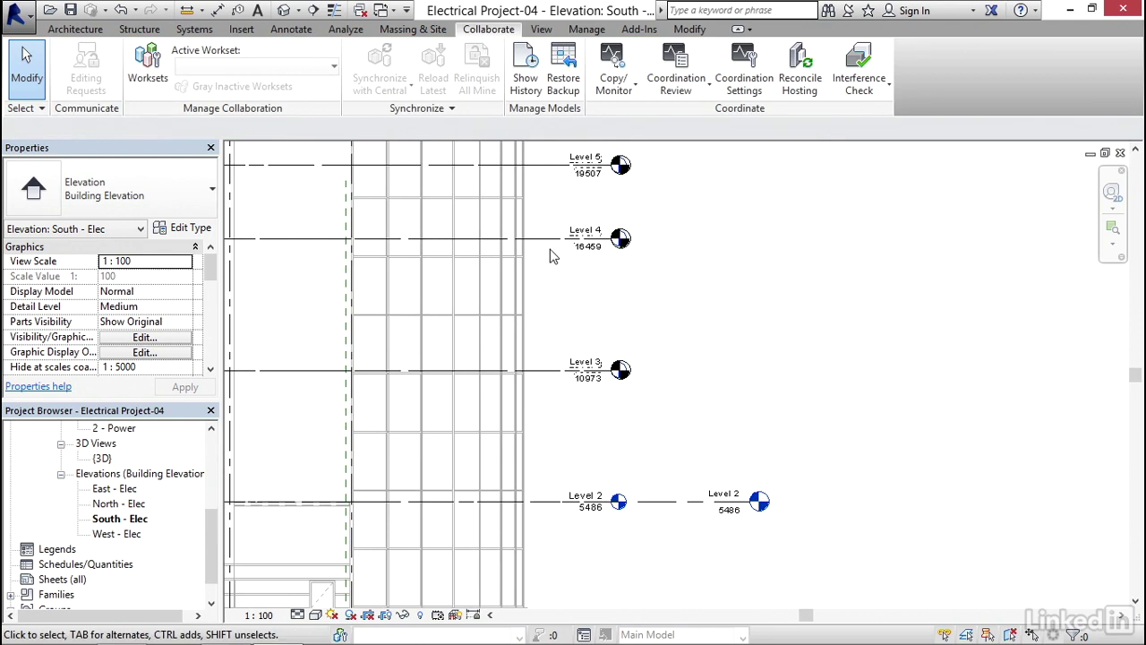
{"action": "left_click", "coordinate": [562, 243]}
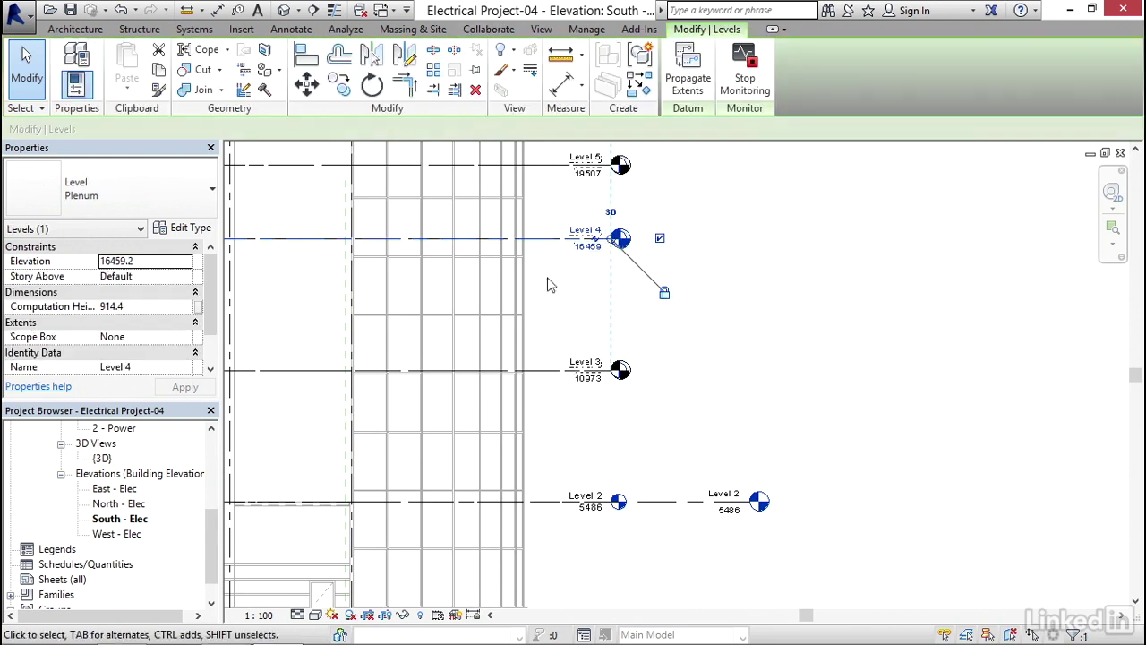
{"action": "left_click_drag", "start_coordinate": [615, 249], "coordinate": [761, 238]}
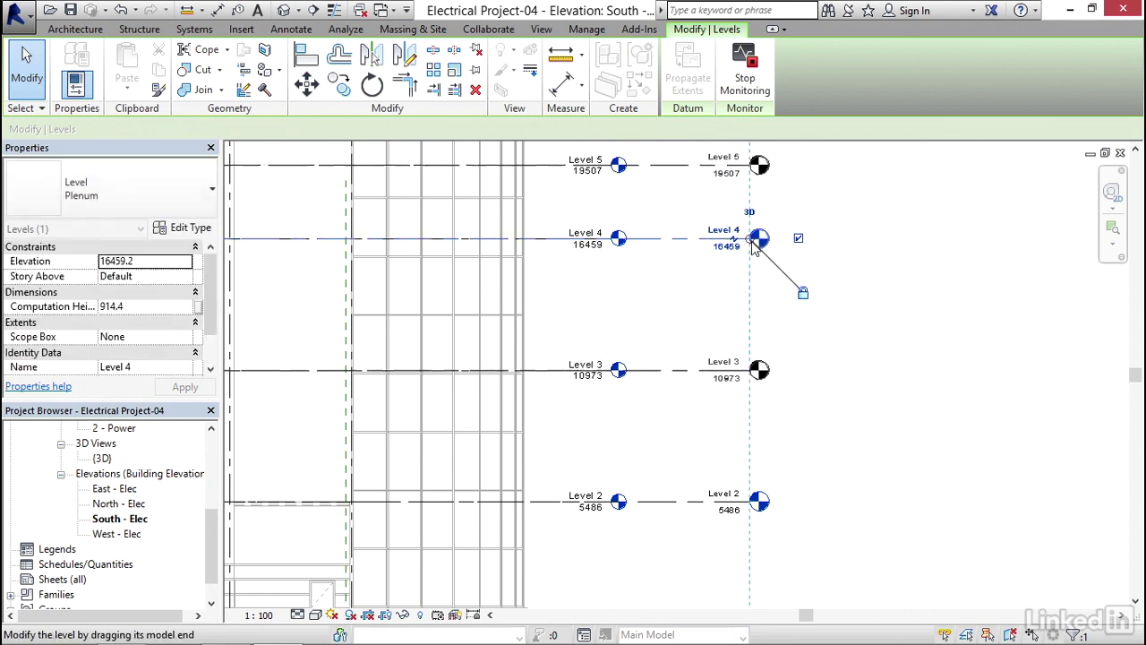
{"action": "left_click", "coordinate": [859, 271]}
- Check the aligned level heads in the South - Elec elevation and the existing plan views in the Project Browser
{"action": "scroll", "coordinate": [728, 366], "scroll_direction": "up", "scroll_amount": 3}
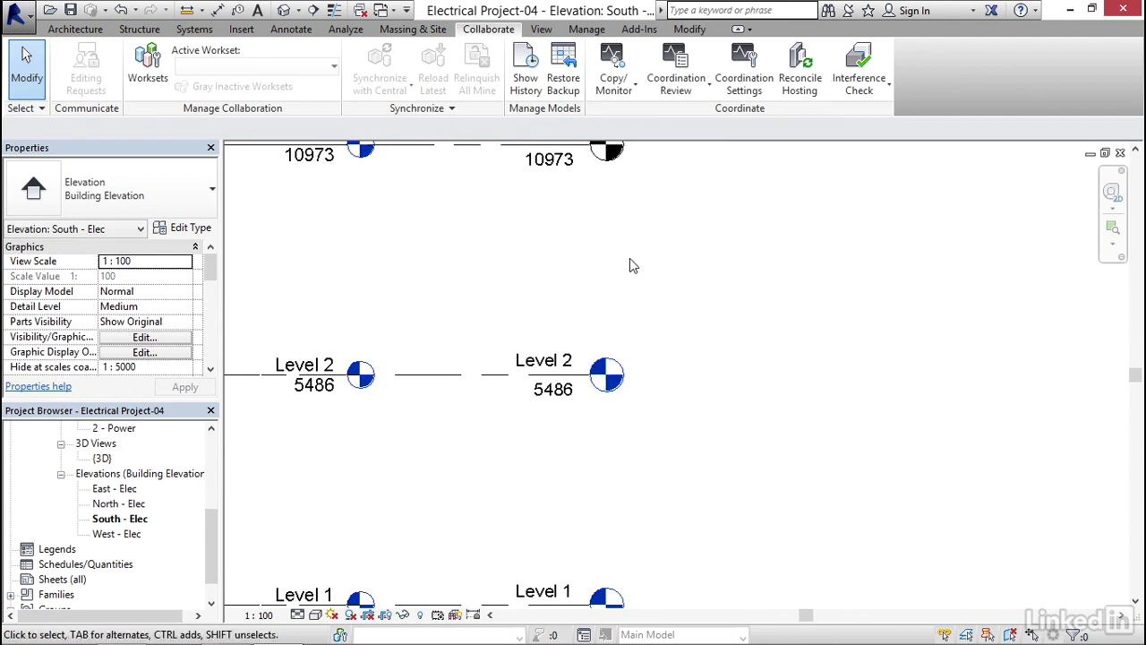
{"action": "middle_click_drag", "start_coordinate": [632, 263], "coordinate": [637, 333]}
{"action": "scroll", "coordinate": [615, 275], "scroll_direction": "down", "scroll_amount": 5}
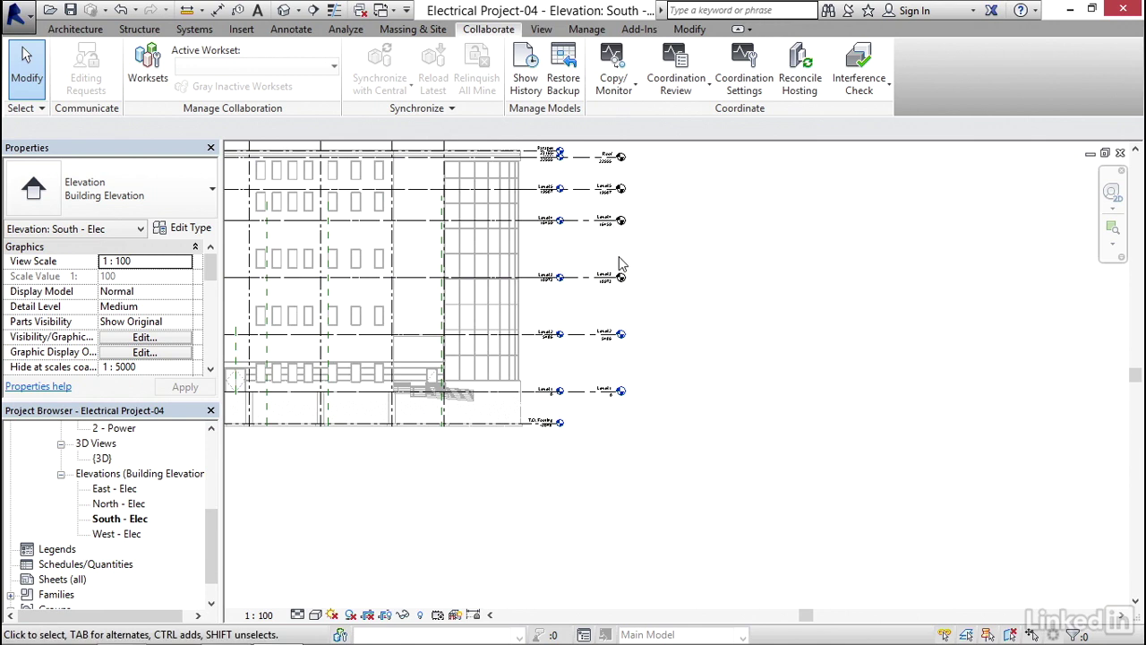
{"action": "scroll", "coordinate": [638, 339], "scroll_direction": "up", "scroll_amount": 4}
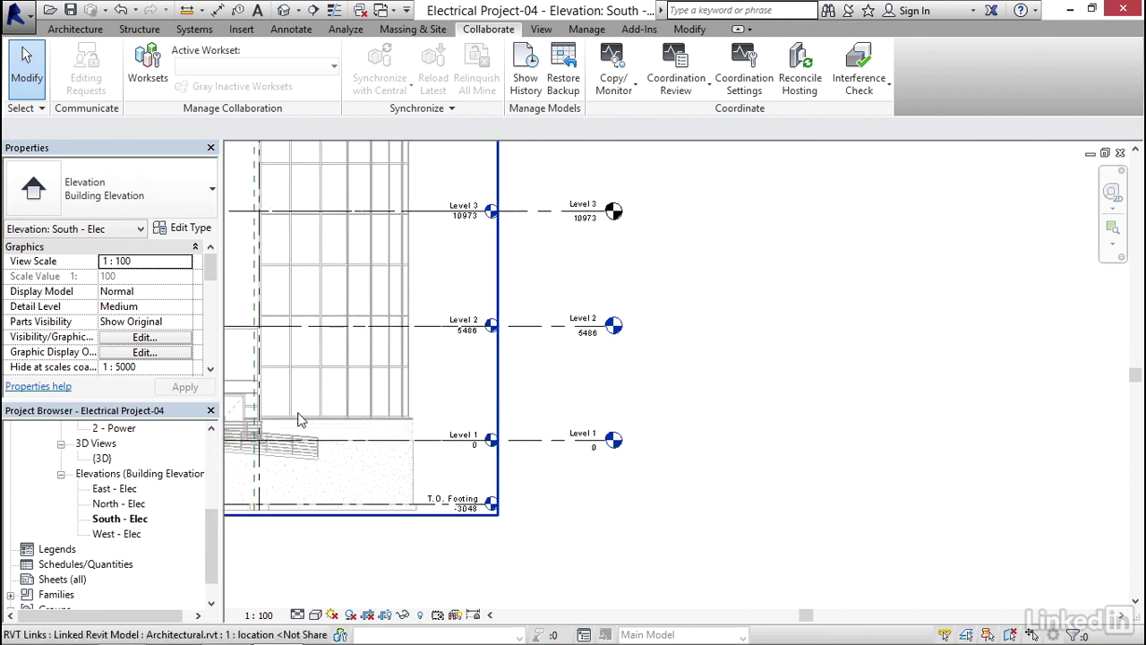
{"action": "left_click_drag", "start_coordinate": [207, 549], "coordinate": [206, 476]}
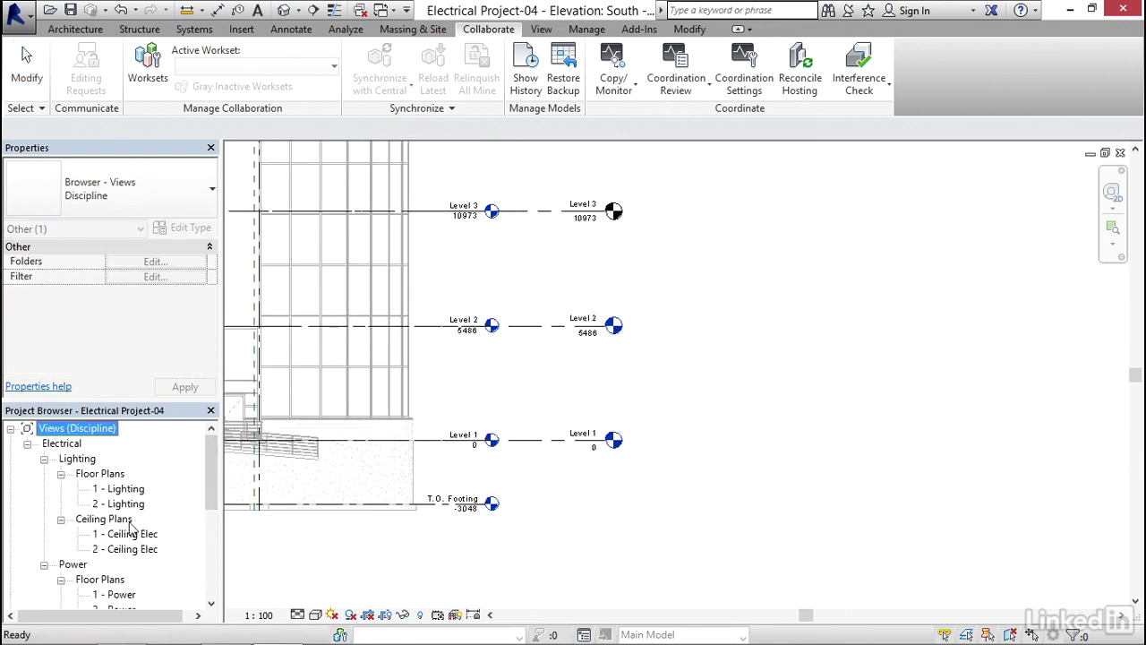
{"action": "left_click", "coordinate": [724, 371]}
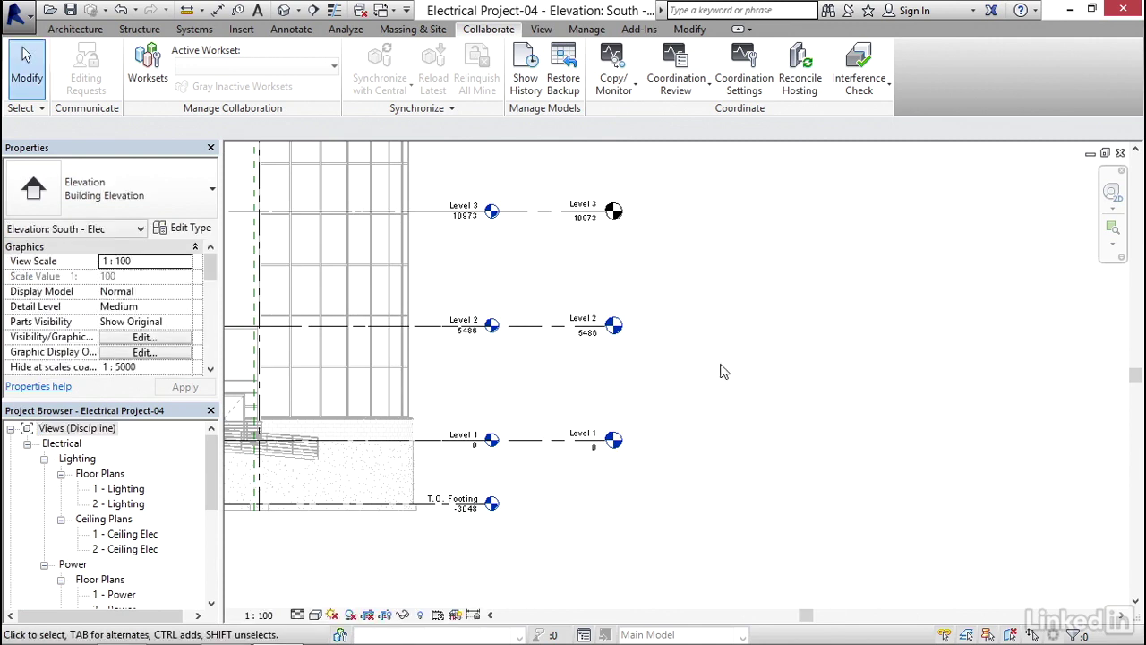
{"action": "middle_click_drag", "start_coordinate": [699, 315], "coordinate": [736, 338]}
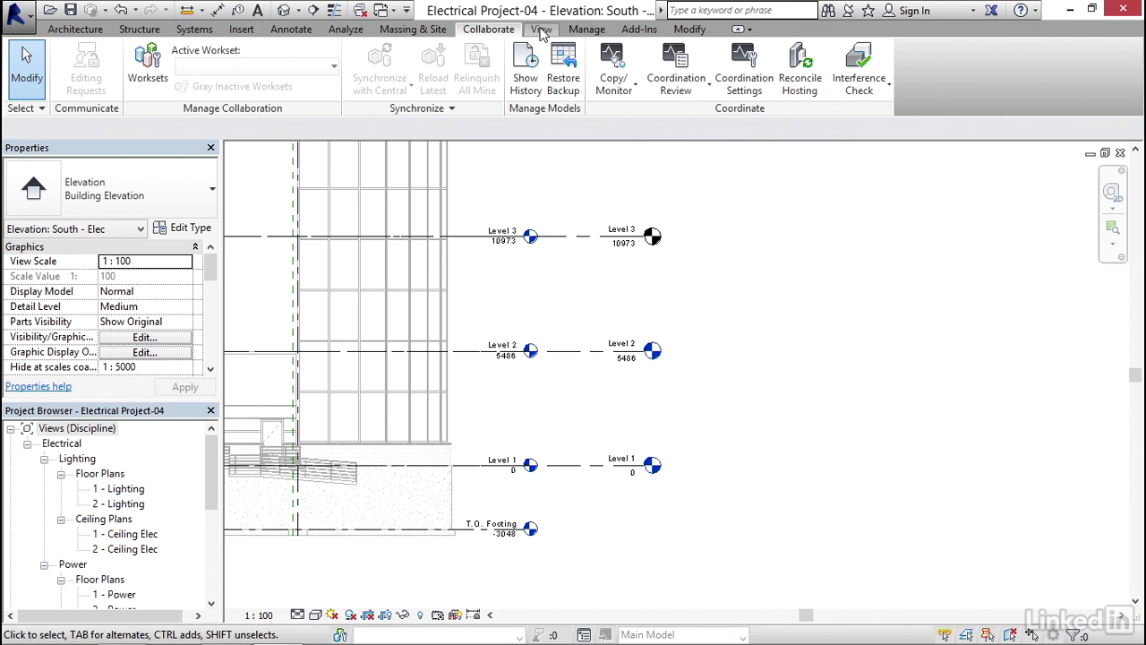
- Create new floor plan views for Level 3, Level 4, Level 5 and Roof without duplicating existing views
{"action": "left_click", "coordinate": [541, 30]}
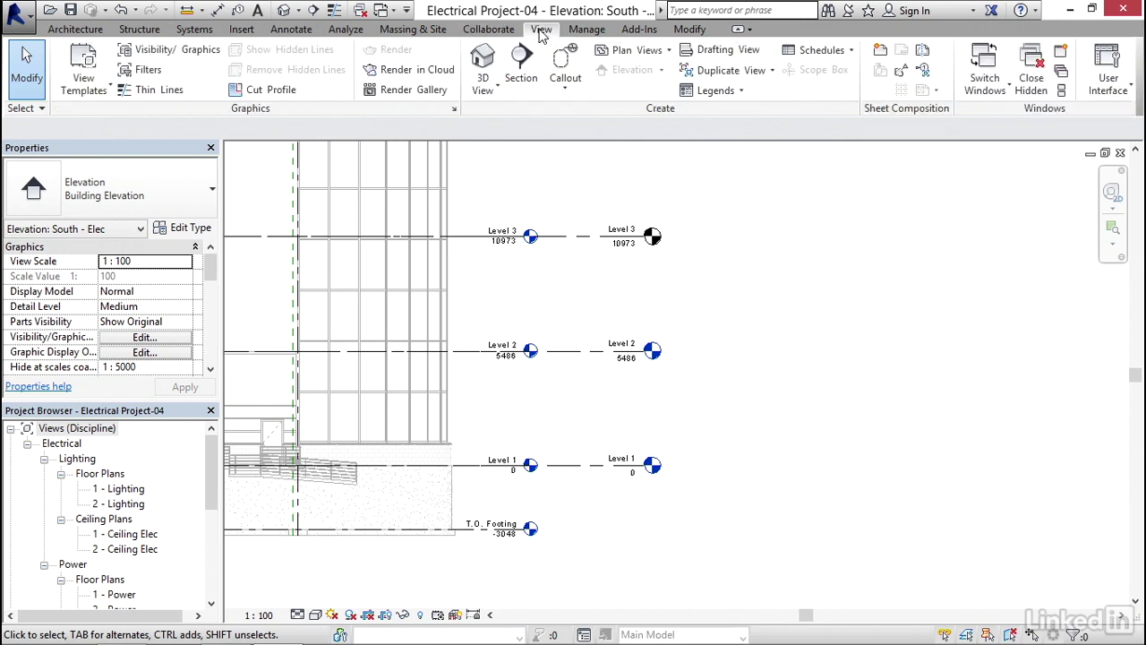
{"action": "left_click", "coordinate": [670, 51]}
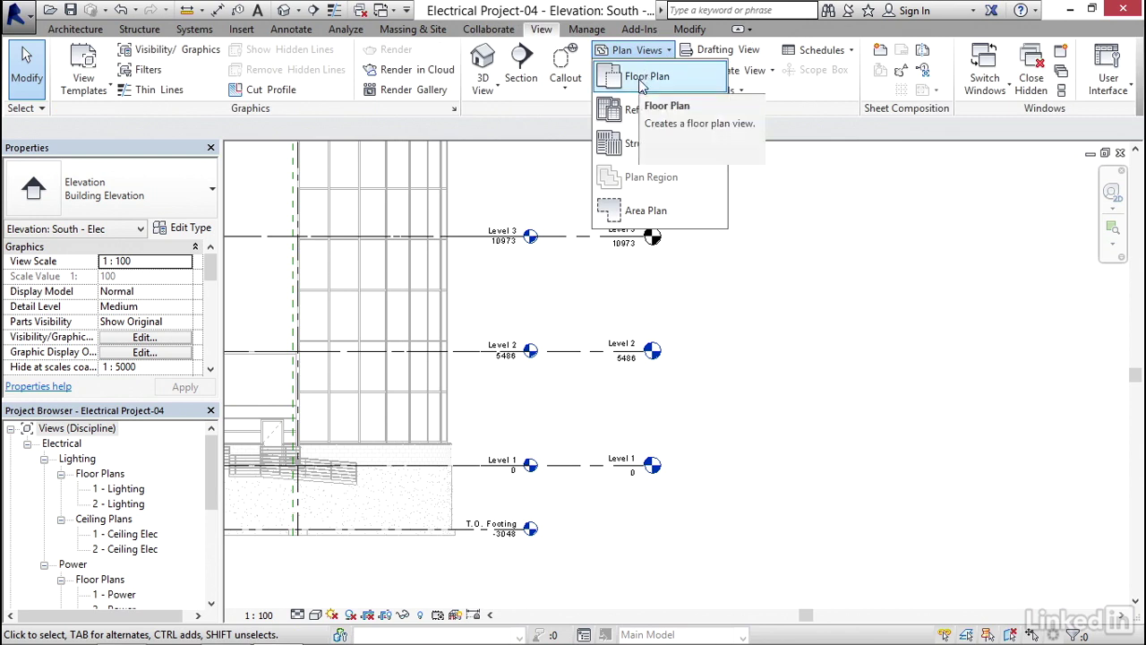
{"action": "left_click", "coordinate": [640, 82]}
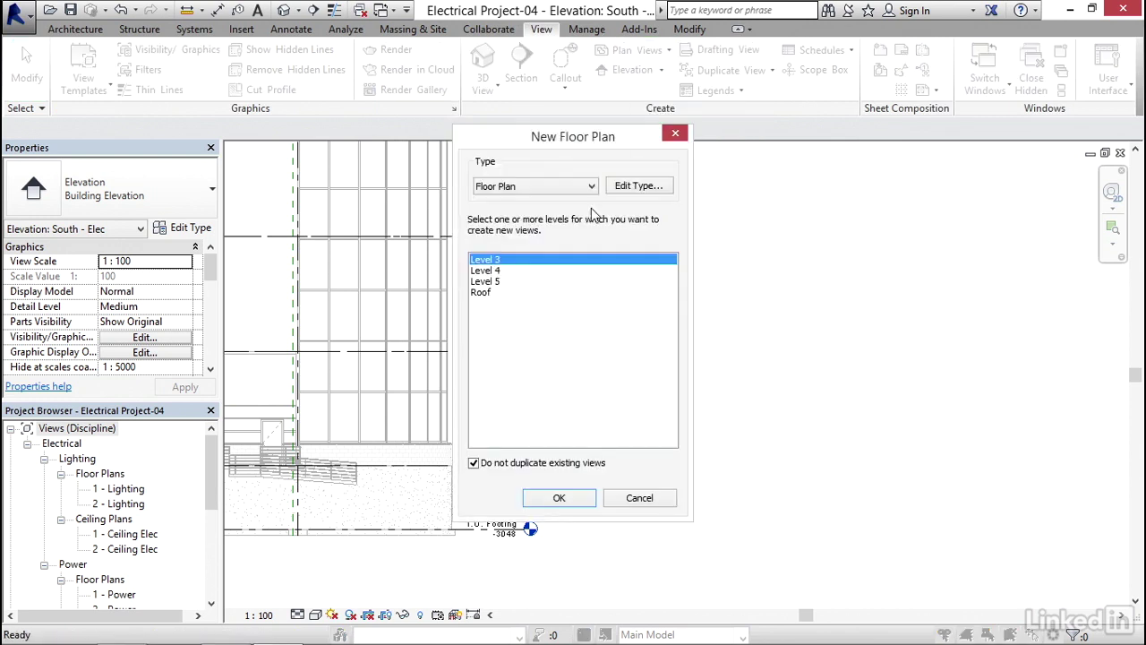
{"action": "left_click", "coordinate": [498, 270], "text": "ctrl"}
{"action": "left_click", "coordinate": [490, 282], "text": "ctrl"}
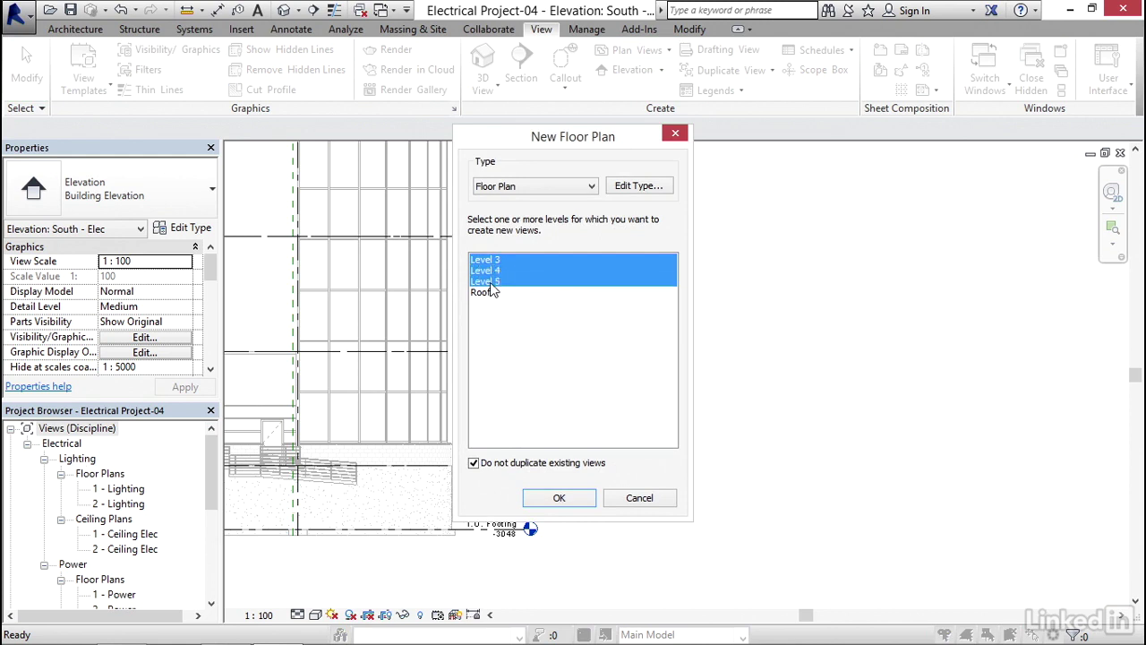
{"action": "left_click", "coordinate": [481, 293], "text": "ctrl"}
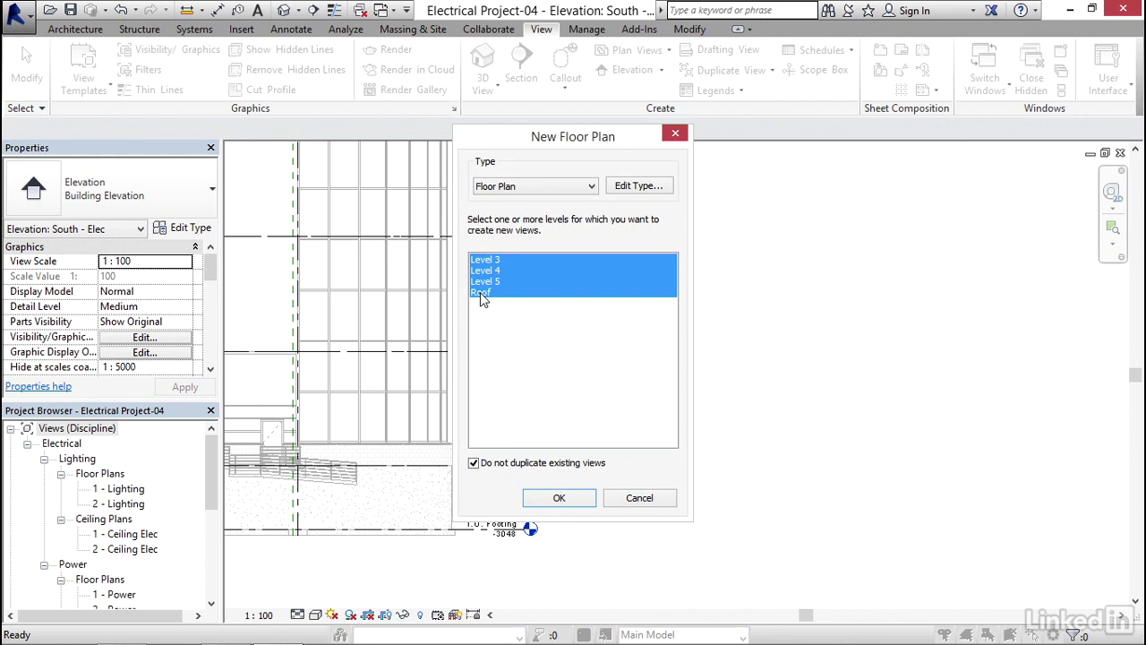
{"action": "left_click", "coordinate": [559, 498]}
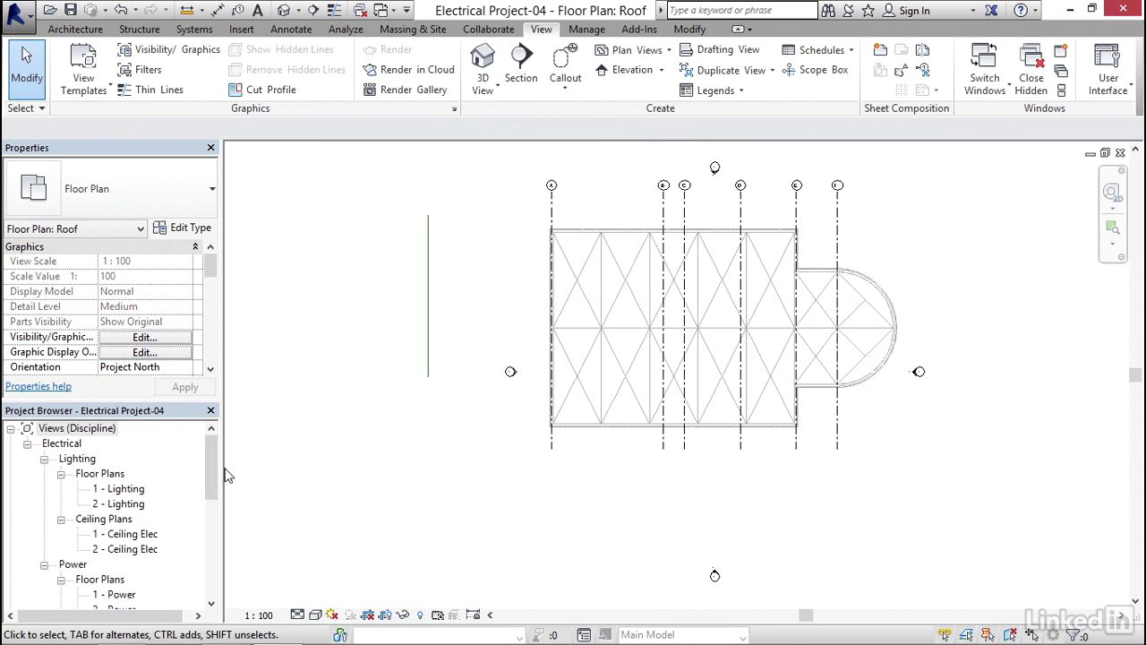
- Rename the 1 - Power floor plan view to Level 1
{"action": "left_click_drag", "start_coordinate": [213, 461], "coordinate": [204, 499]}
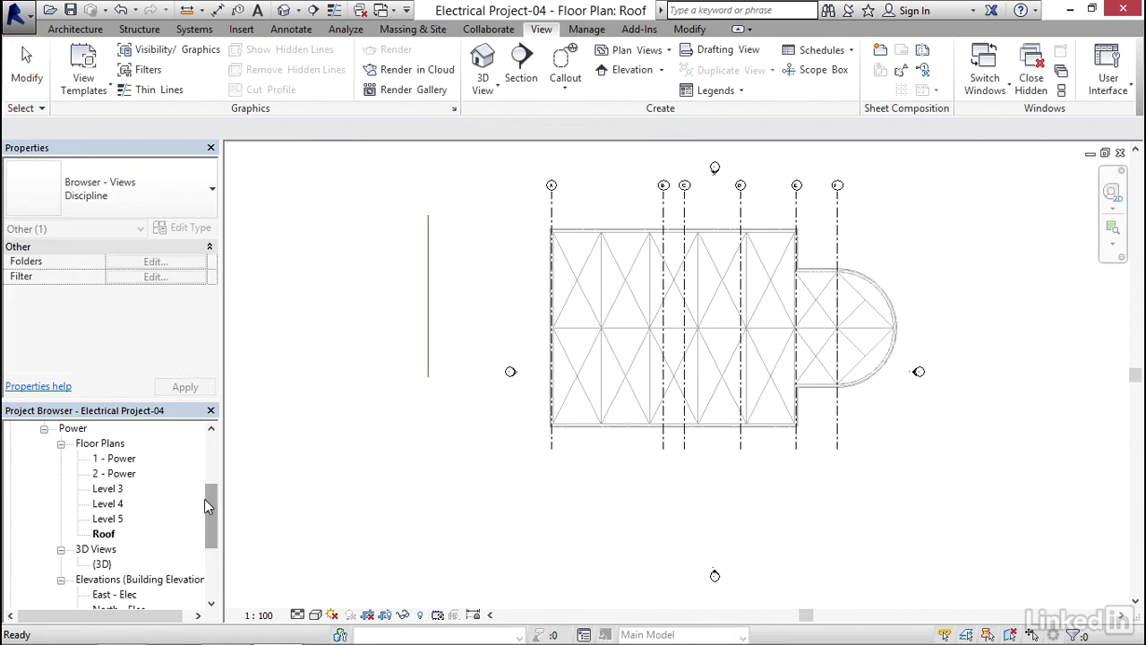
{"action": "right_click", "coordinate": [122, 462]}
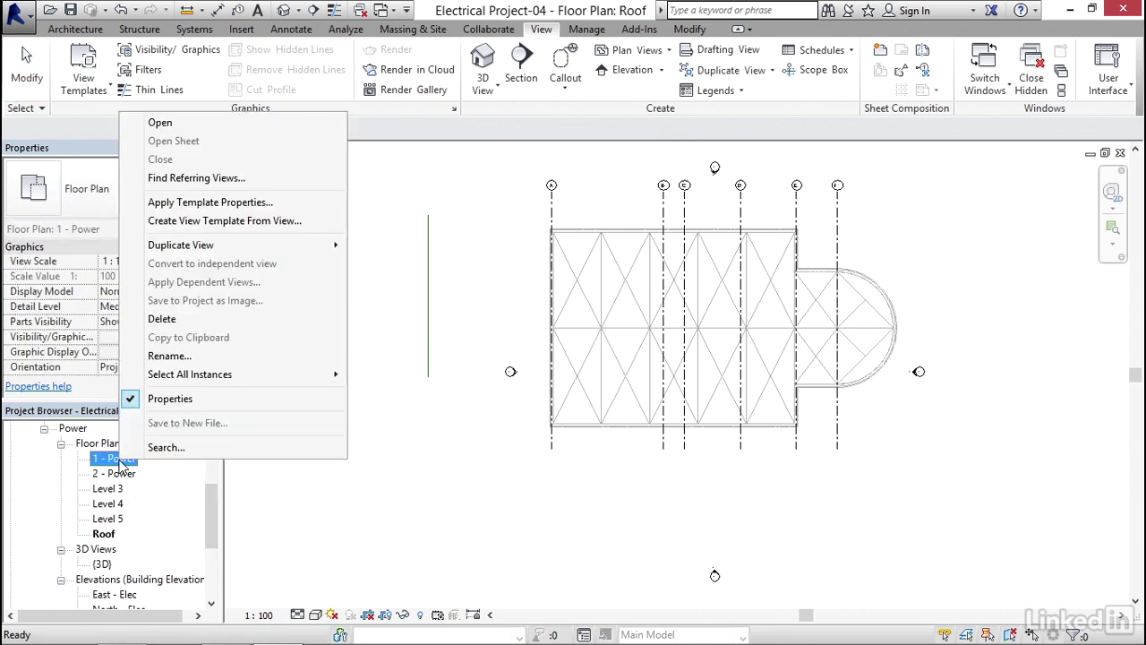
{"action": "left_click", "coordinate": [169, 355]}
{"action": "type", "text": "Level 1"}
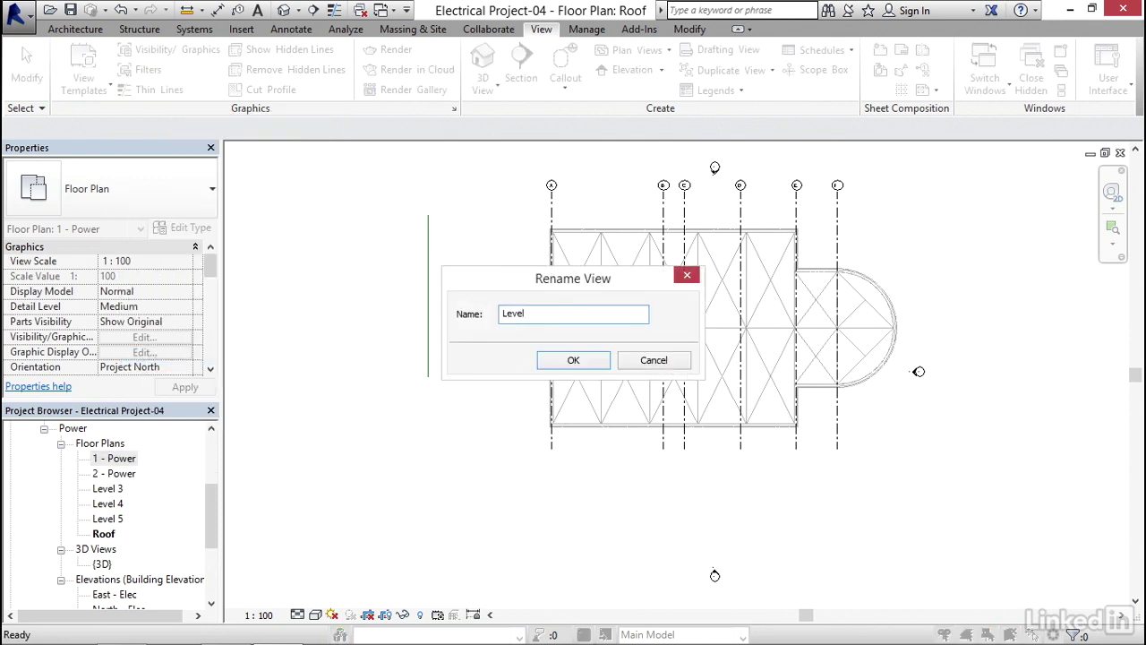
{"action": "left_click", "coordinate": [557, 361]}
- Rename the 2 - Power floor plan view to Level 2
{"action": "right_click", "coordinate": [114, 460]}
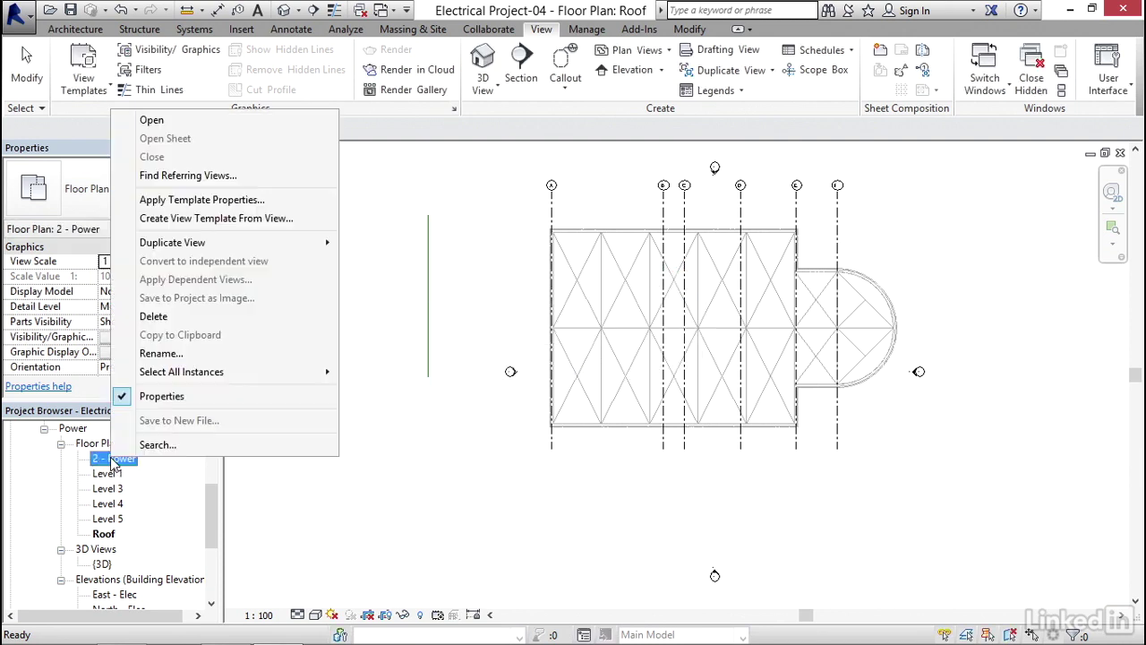
{"action": "left_click", "coordinate": [161, 352]}
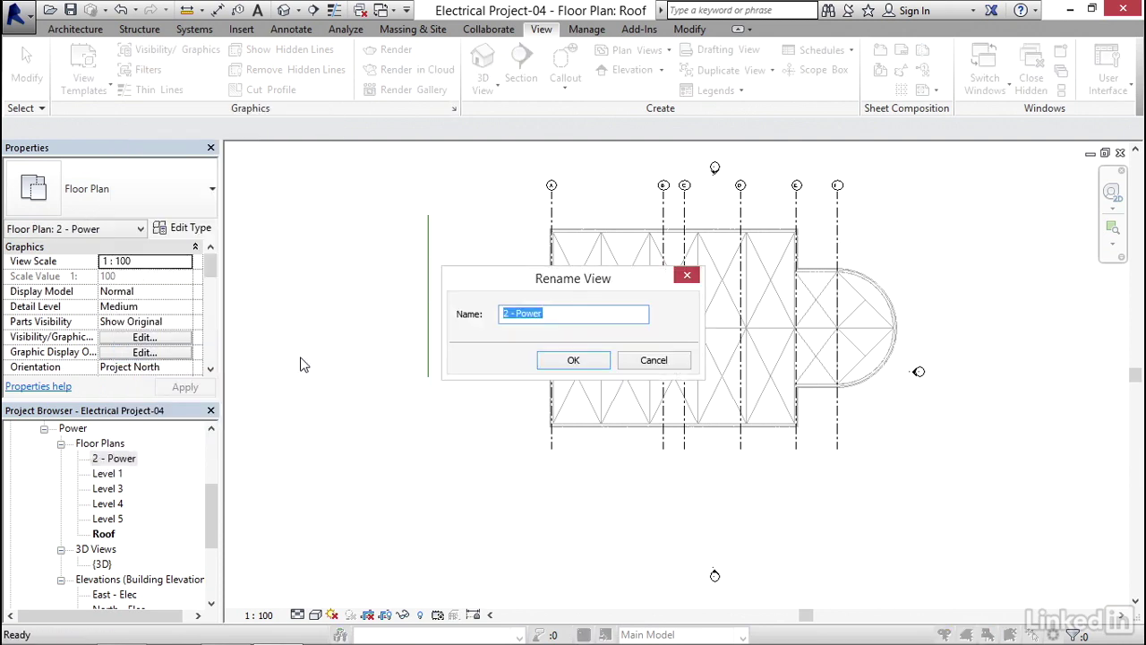
{"action": "type", "text": "Level 2"}
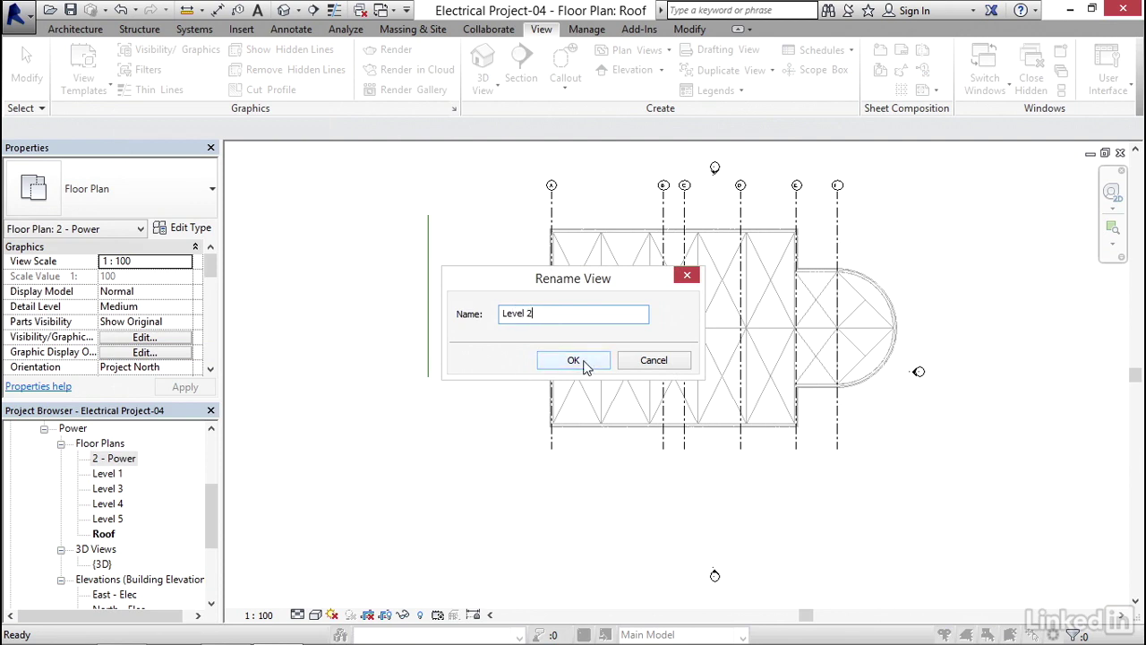
{"action": "left_click", "coordinate": [573, 360]}
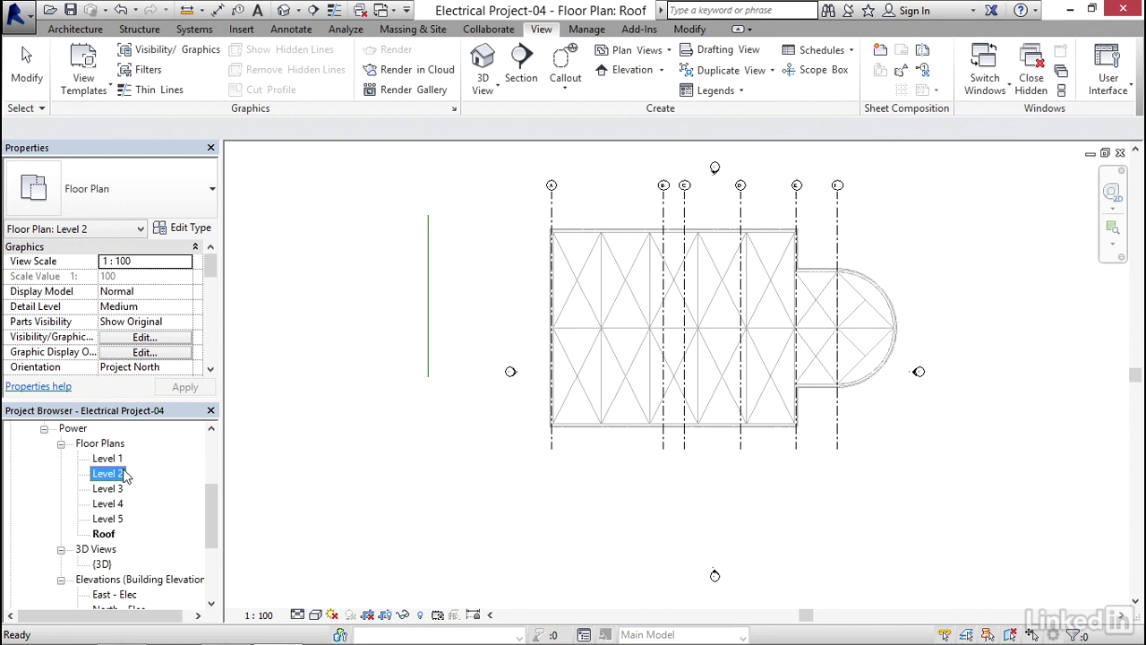
- Close all hidden view windows, keeping only the Roof floor plan open
{"action": "left_click", "coordinate": [104, 534]}
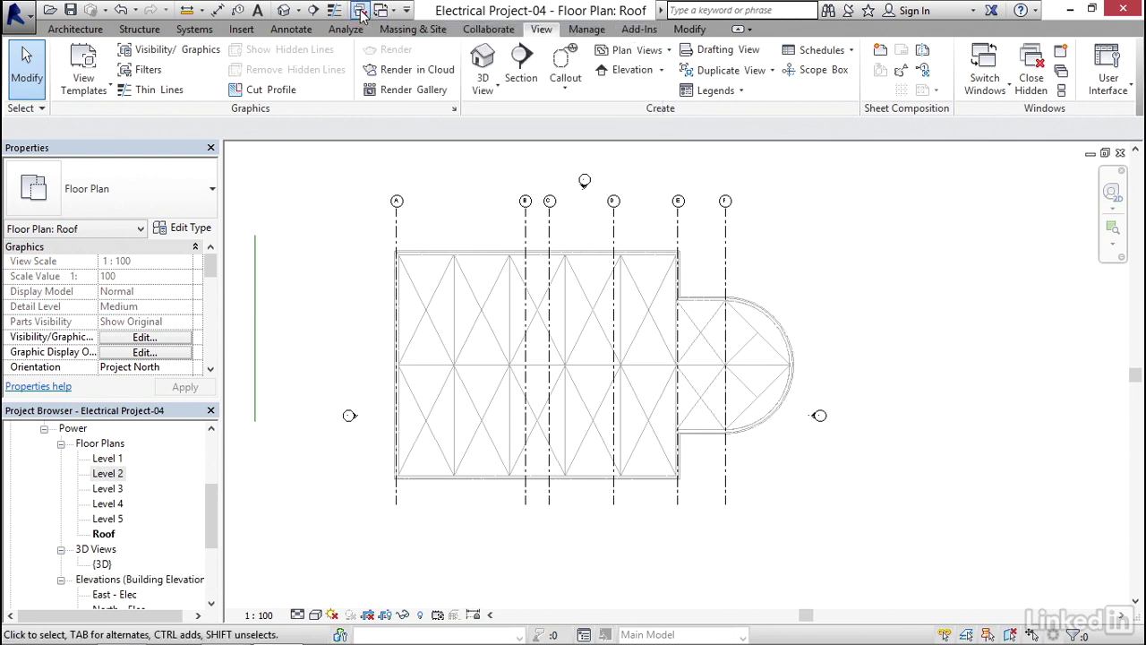
{"action": "left_click", "coordinate": [361, 10]}
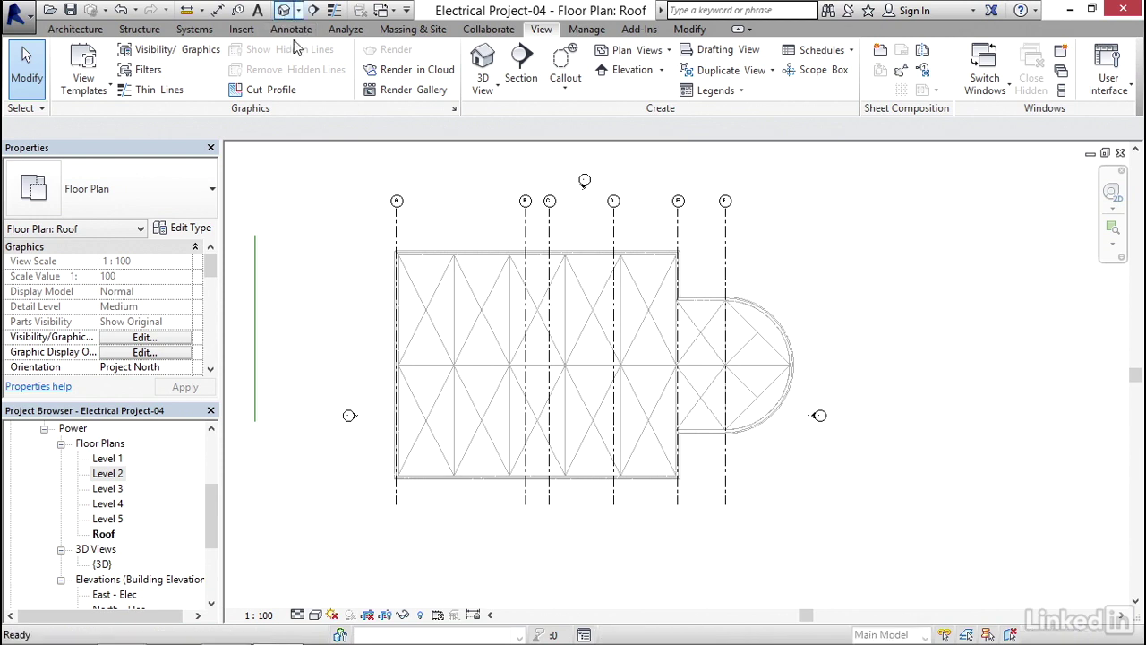